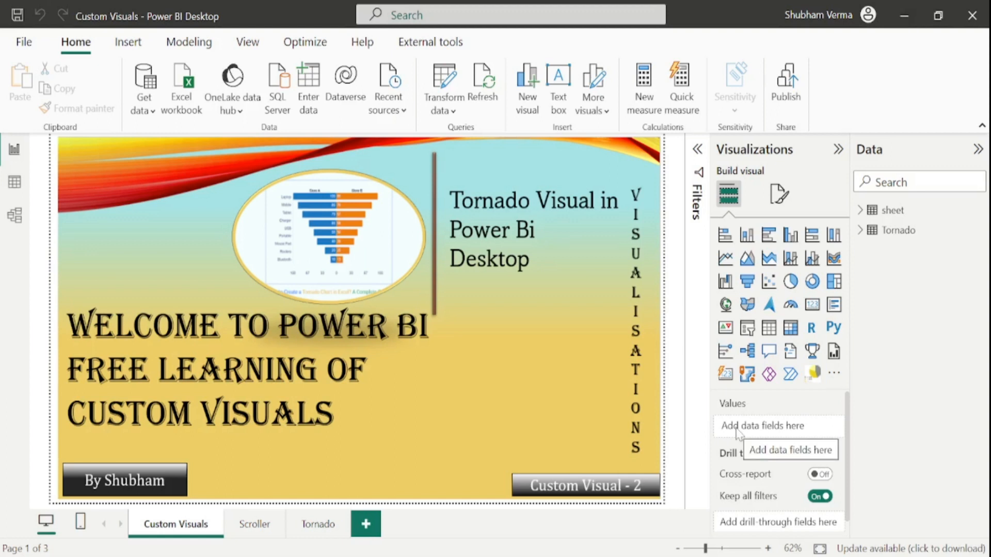
- Find the Tornado chart by Microsoft Corporation among the available Power BI visuals and import it into the report
left_click(833, 375)
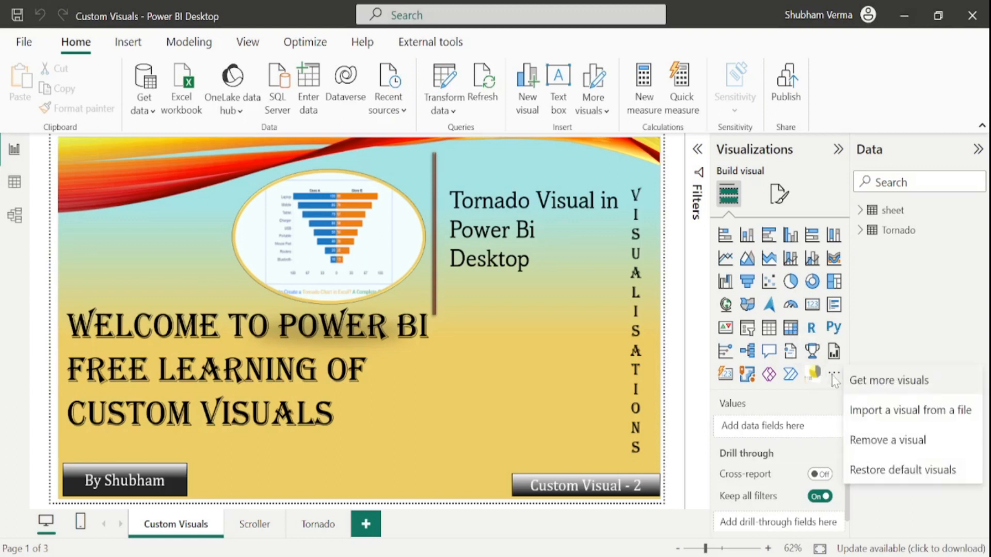
left_click(870, 392)
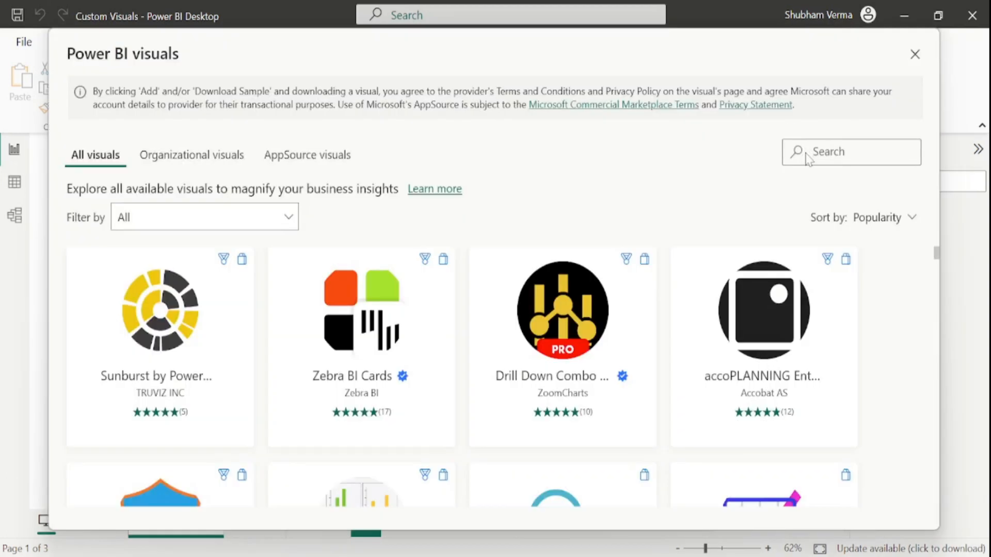
left_click(809, 155)
type("tor")
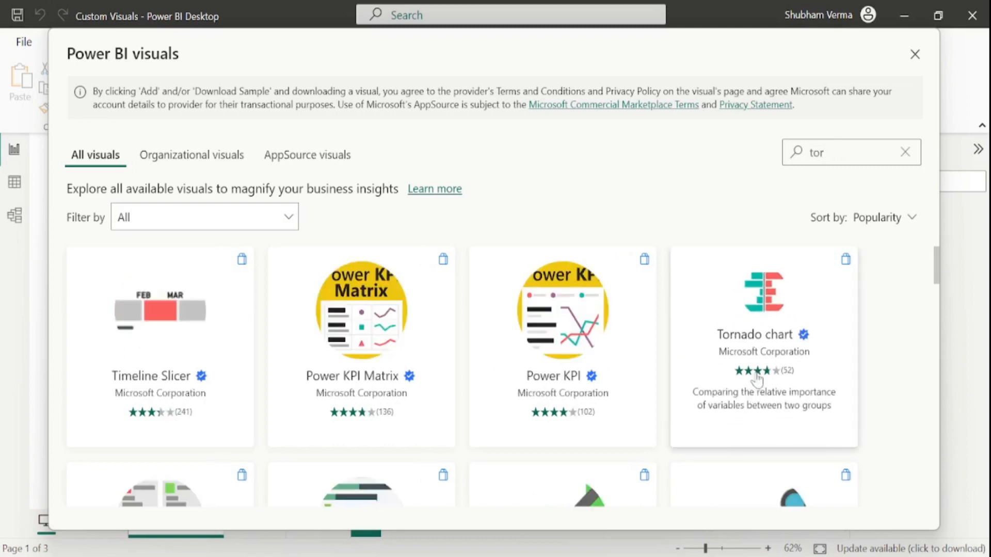
left_click(767, 309)
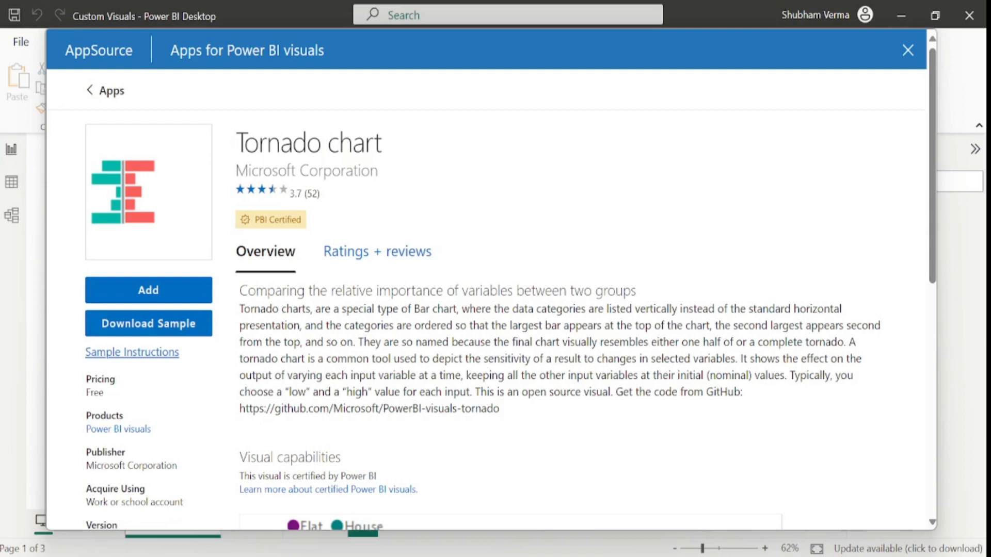
left_click(139, 298)
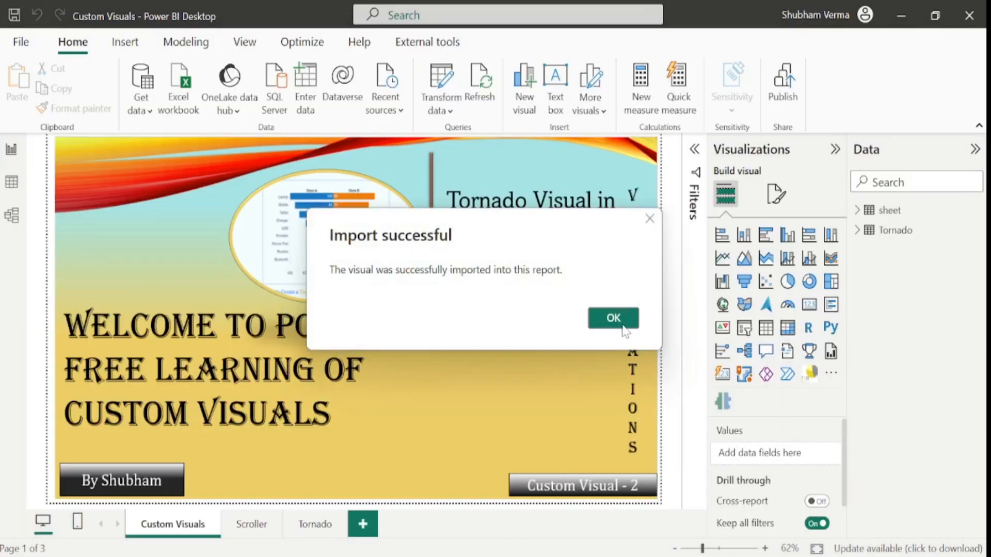
left_click(623, 330)
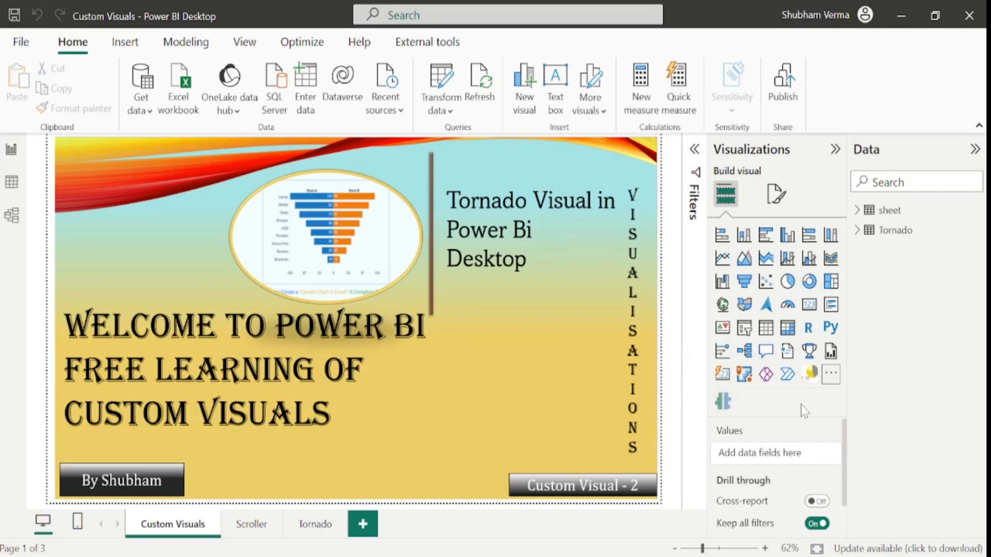
- Add an empty Tornado chart to the Tornado page and review the rows of the Tornado table
left_click(310, 532)
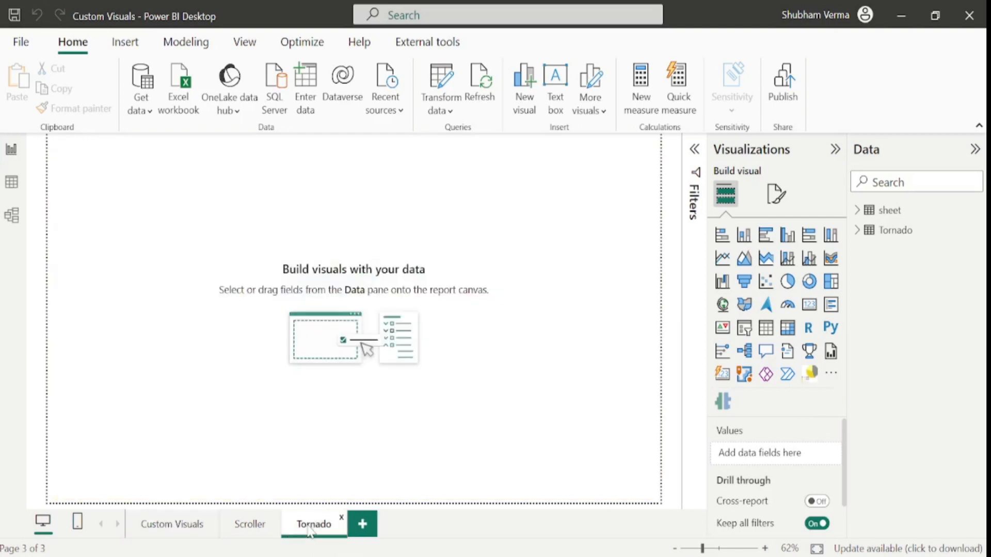
left_click(724, 403)
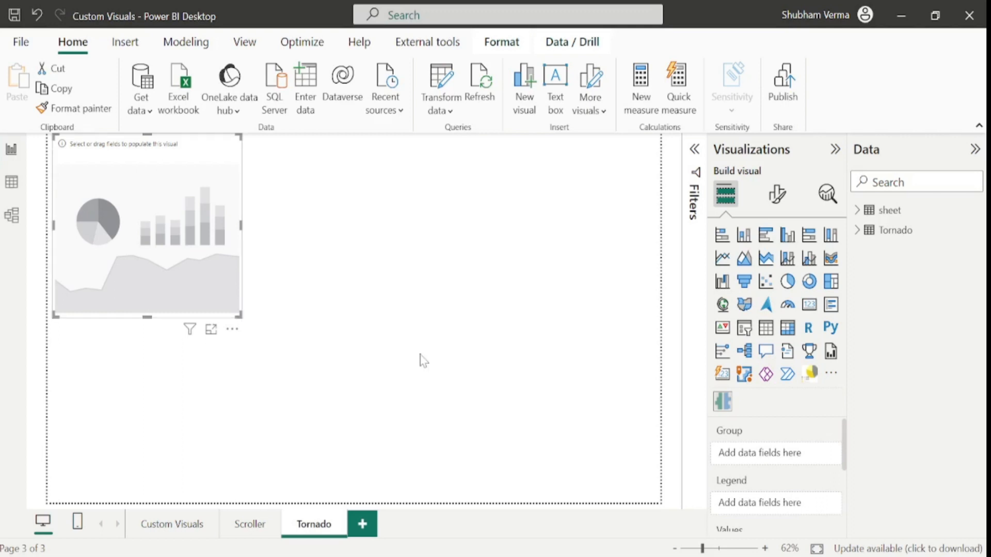
left_click(12, 183)
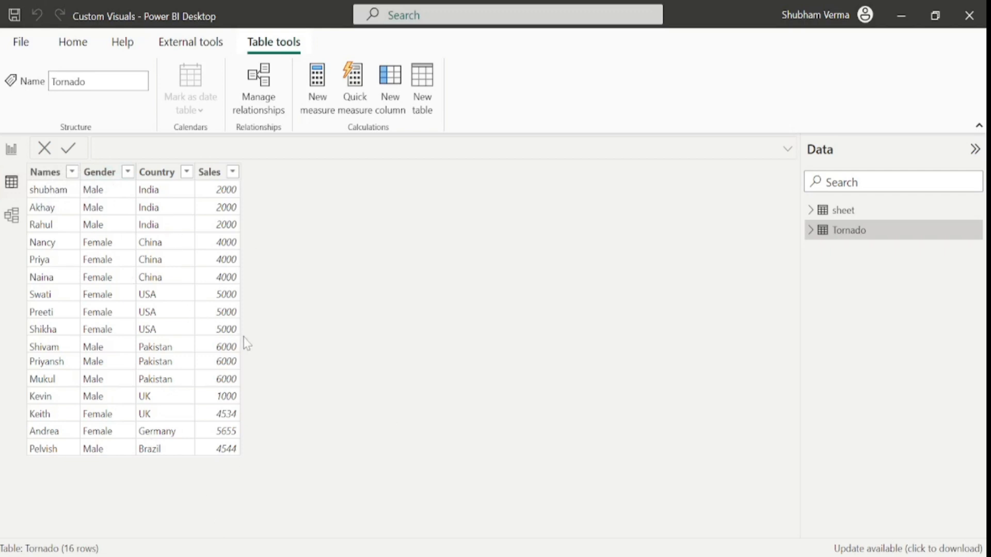
left_click(15, 154)
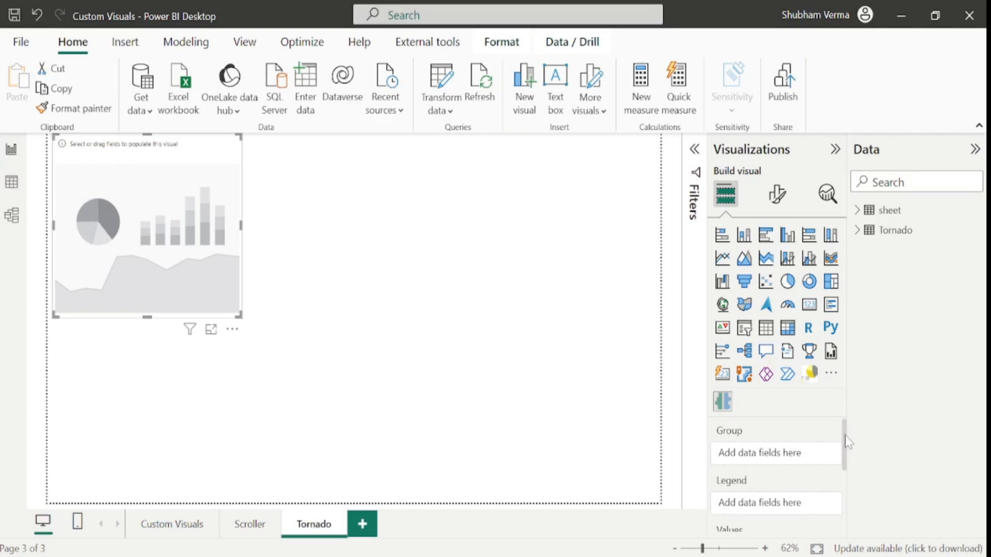
- Assign the Tornado table's Country field to the chart's Group and its Sales field to Values
mouse_move(847, 441)
left_mouse_down()
mouse_move(849, 493)
mouse_move(835, 427)
left_mouse_up()
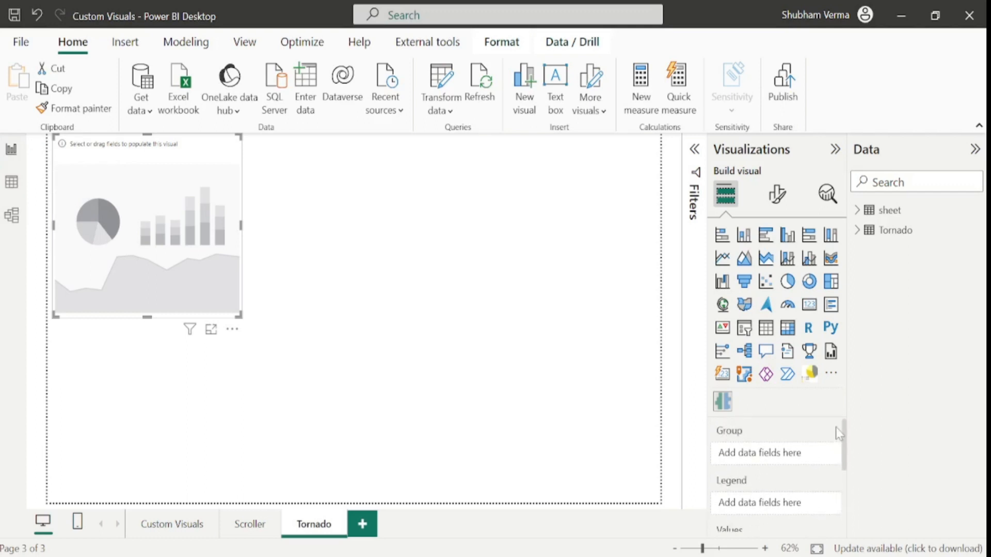
left_click(858, 236)
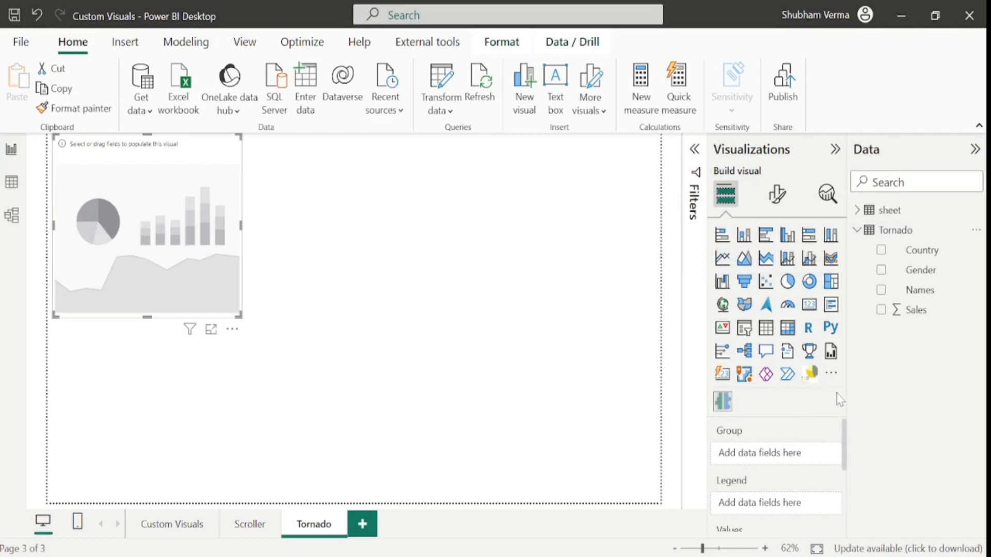
left_click_drag(929, 250, 848, 462)
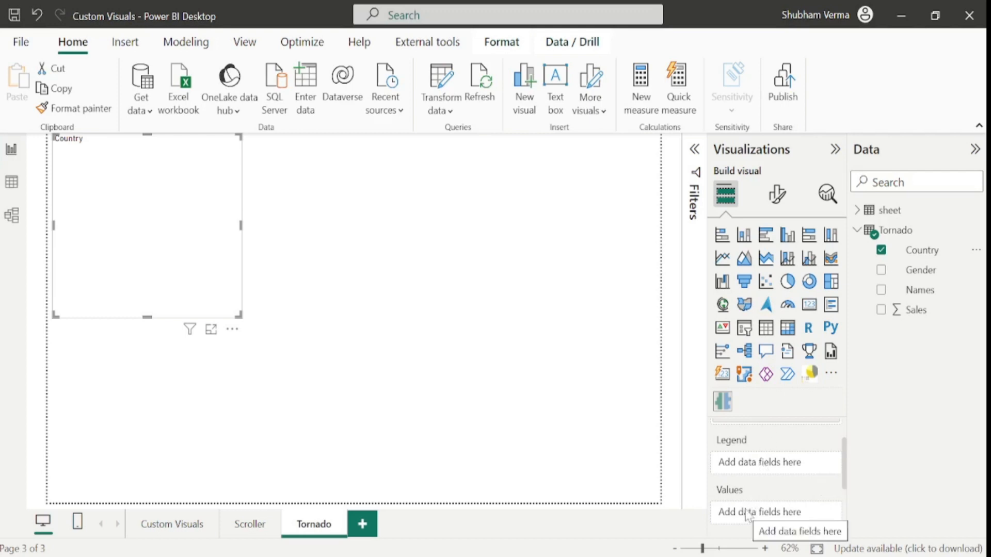
left_click_drag(847, 468, 850, 479)
left_click_drag(926, 311, 778, 496)
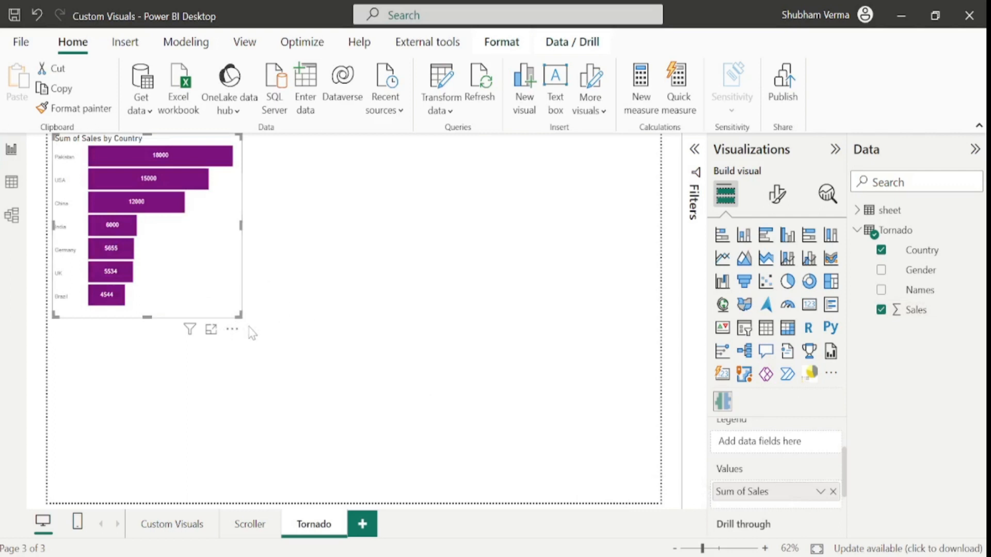
- Enlarge the chart and center it on the page, and assign the Gender field as its Legend
left_click_drag(244, 320, 470, 426)
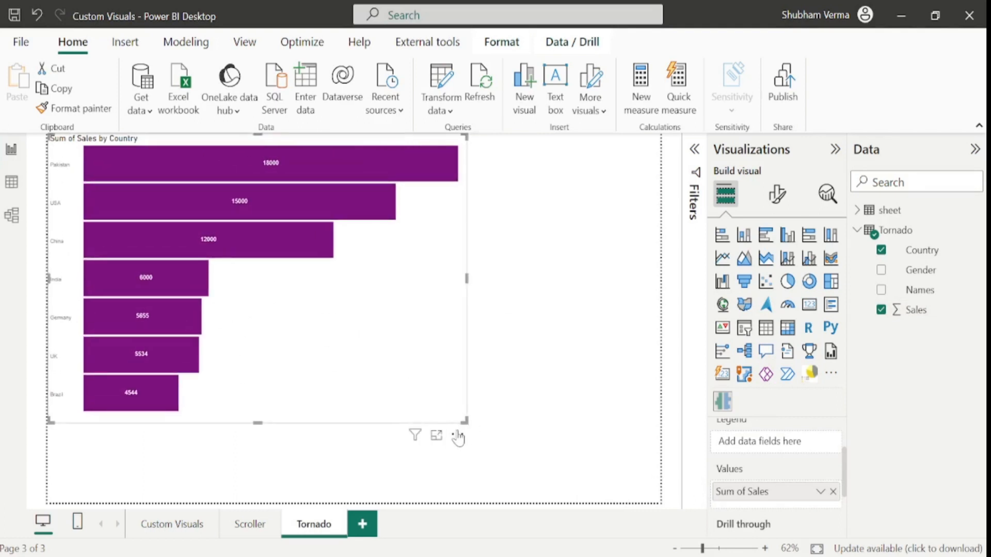
left_click_drag(458, 437, 550, 460)
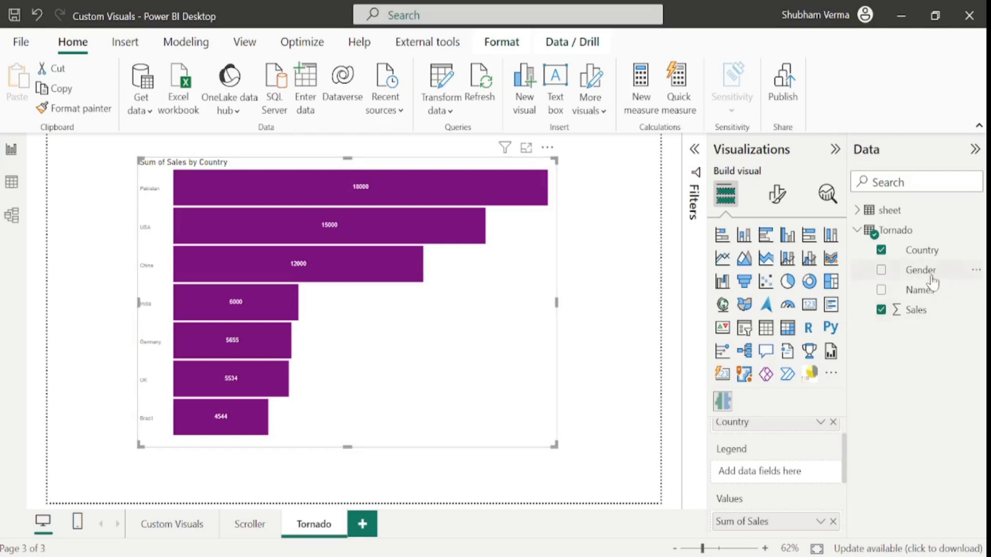
left_click_drag(932, 280, 780, 477)
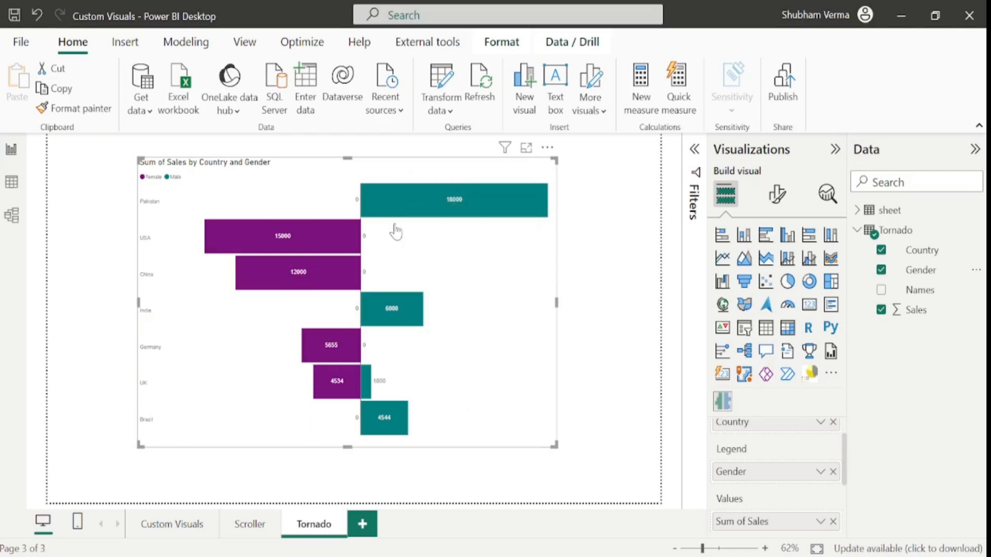
- Examine the chart's sales bars by country and gender and compare them with the rows of the Tornado table
mouse_move(415, 211)
mouse_move(504, 210)
left_click(14, 187)
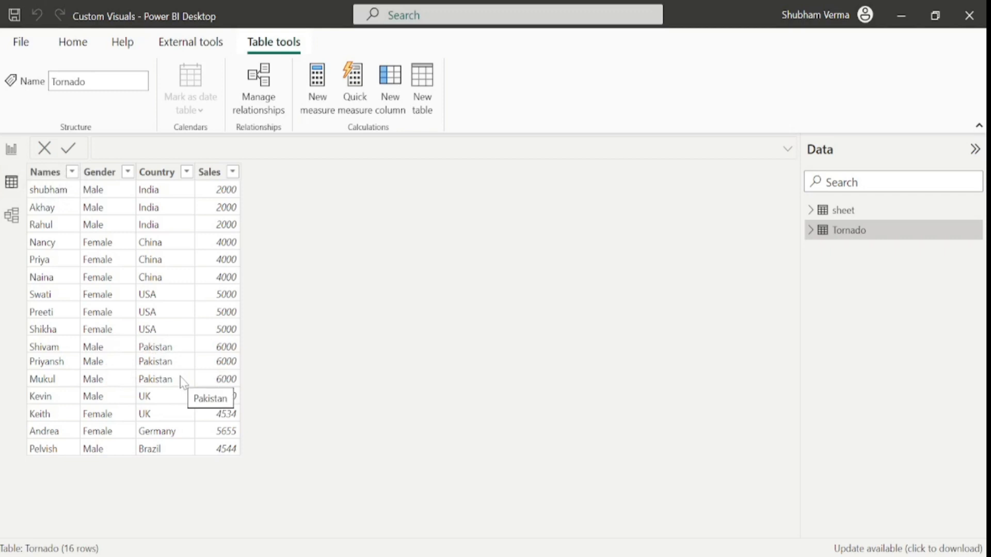
left_click(8, 154)
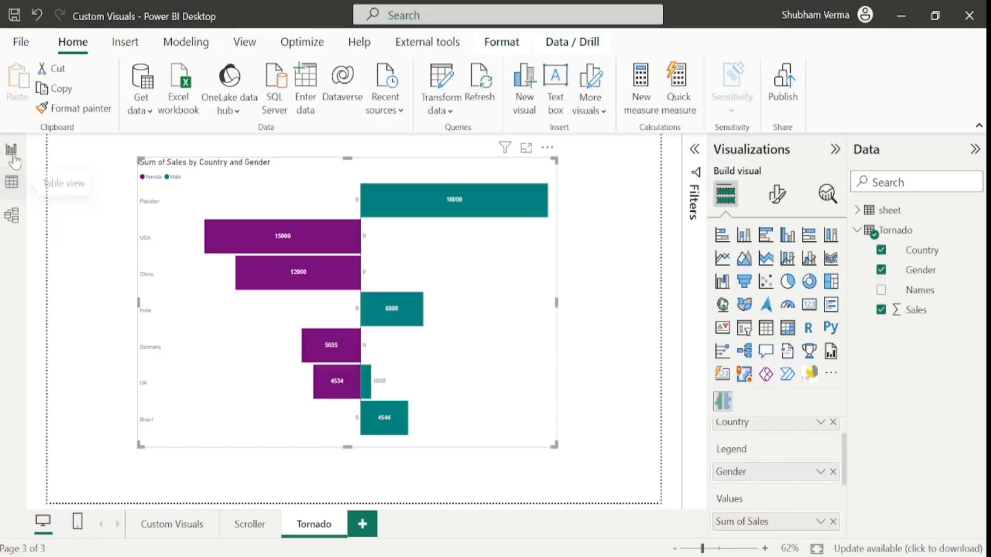
mouse_move(305, 237)
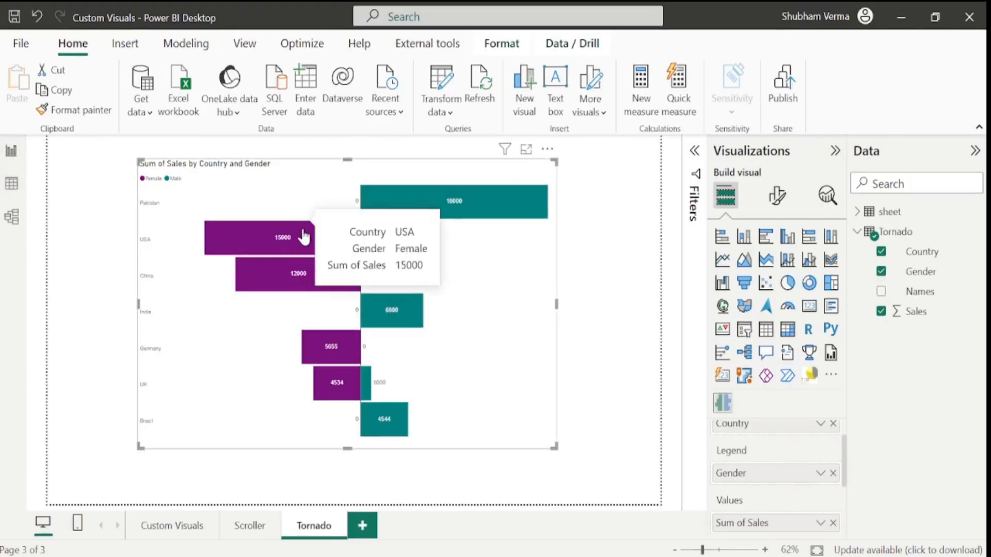
mouse_move(312, 283)
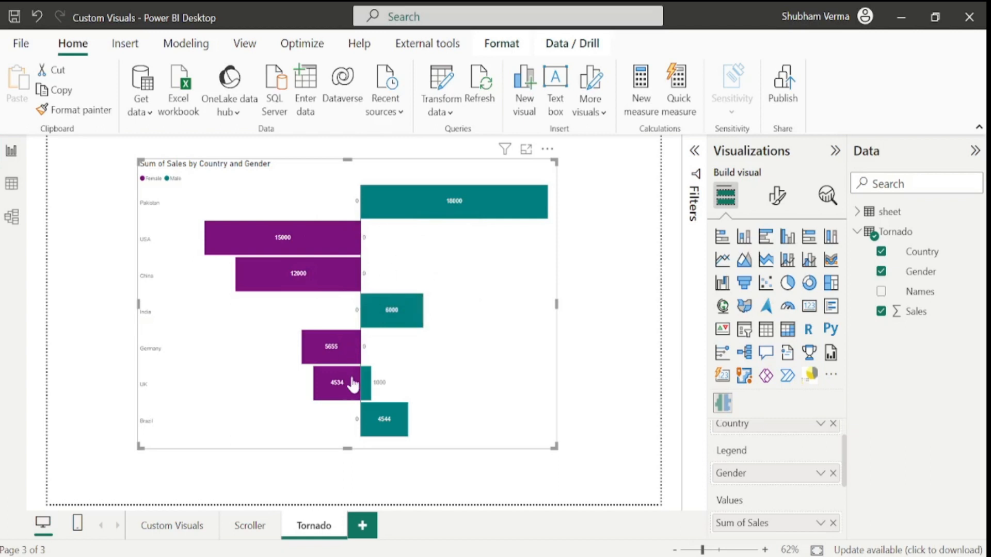
mouse_move(353, 386)
- Set the chart's data colors to dark red for Female and dark blue for Male
left_click(779, 209)
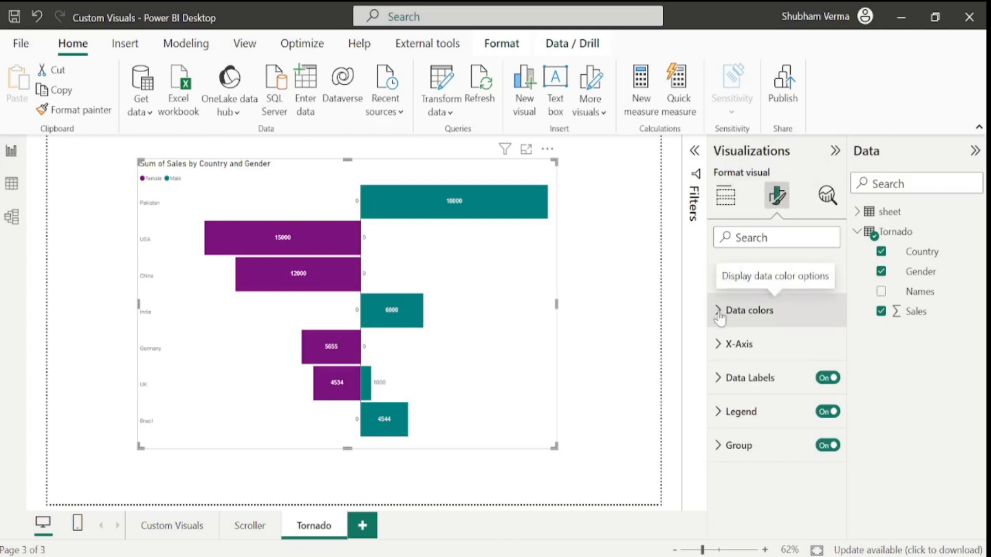
left_click(720, 316)
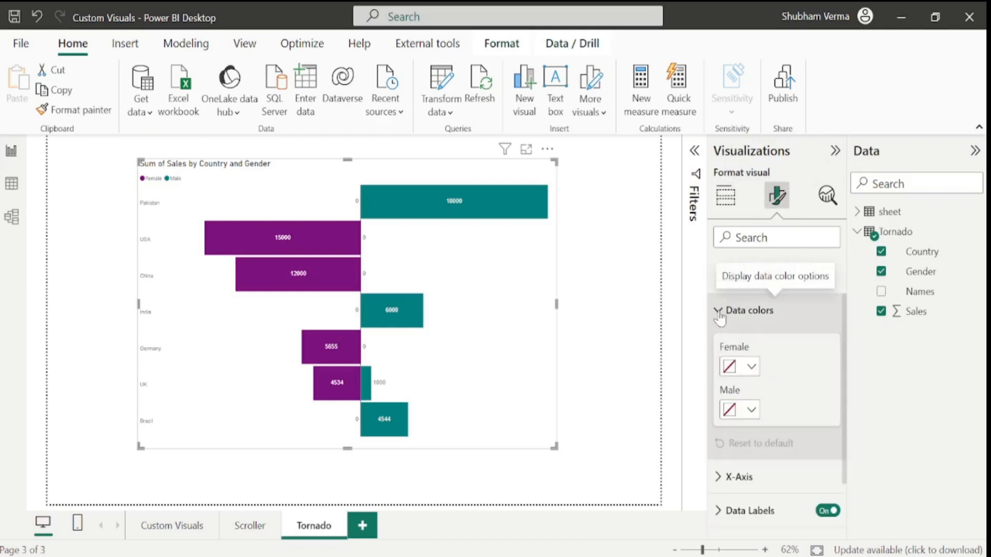
left_click(752, 367)
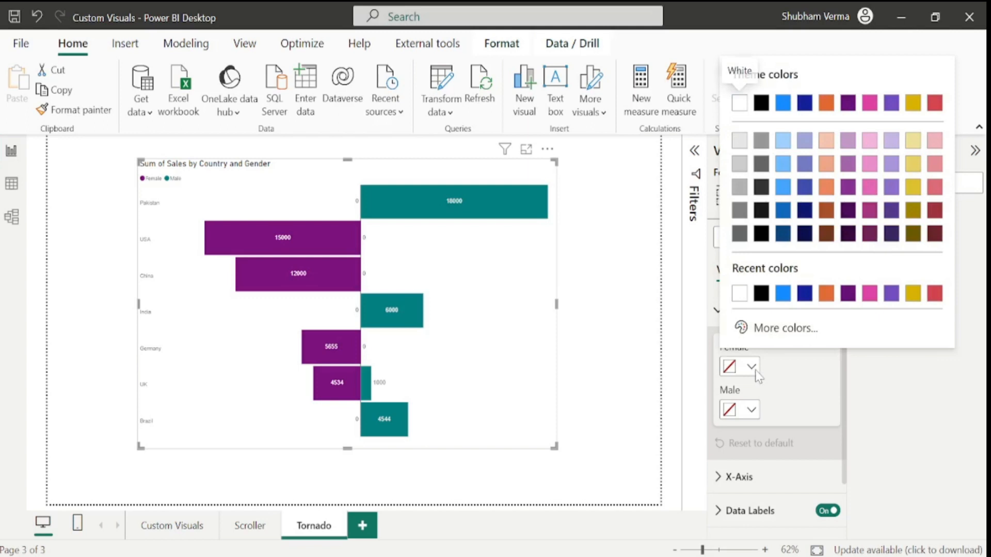
left_click(935, 213)
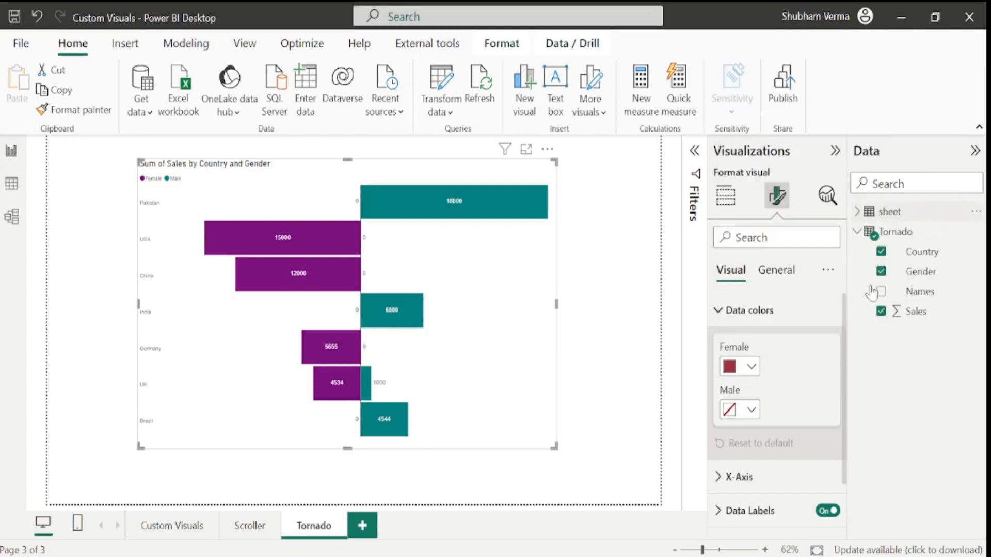
left_click(751, 411)
left_click(803, 262)
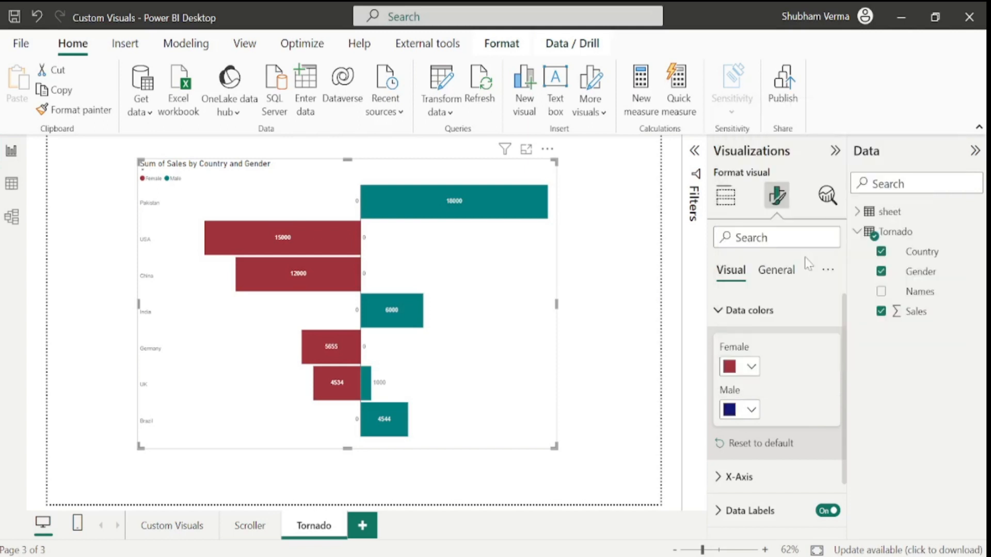
left_click(718, 316)
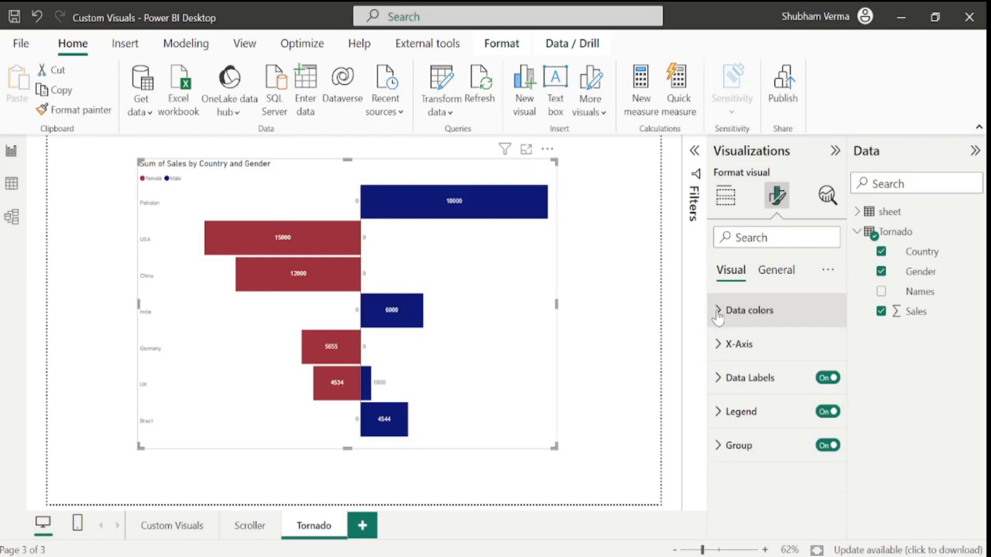
- Try X-Axis values of 2 for Female and 2 for Male, and reset the X-Axis settings to default
left_click(719, 350)
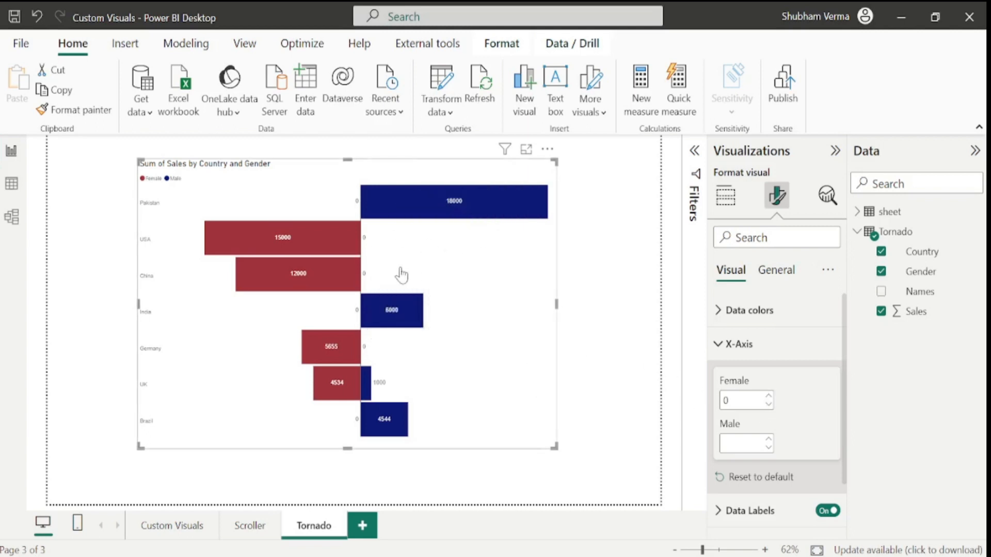
mouse_move(295, 261)
type("2")
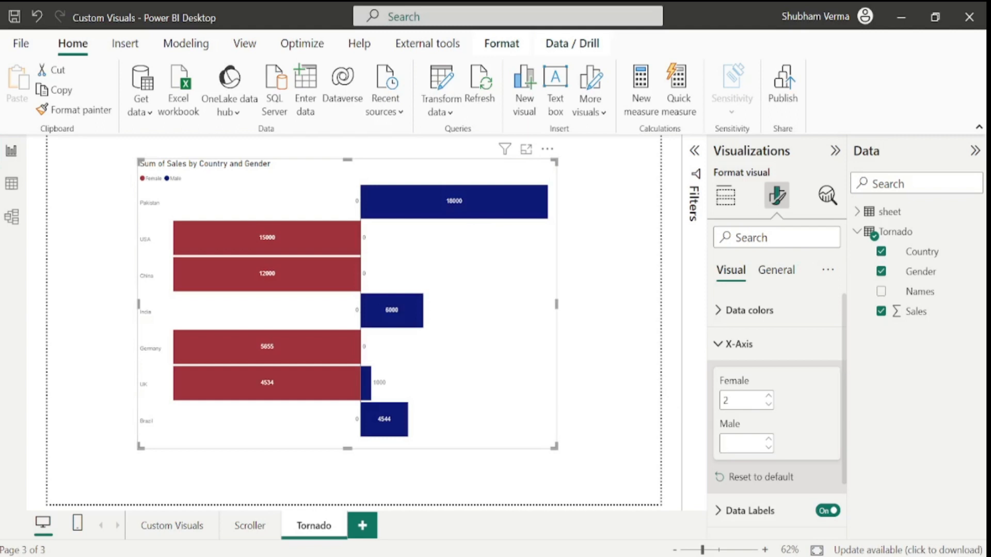
type("2")
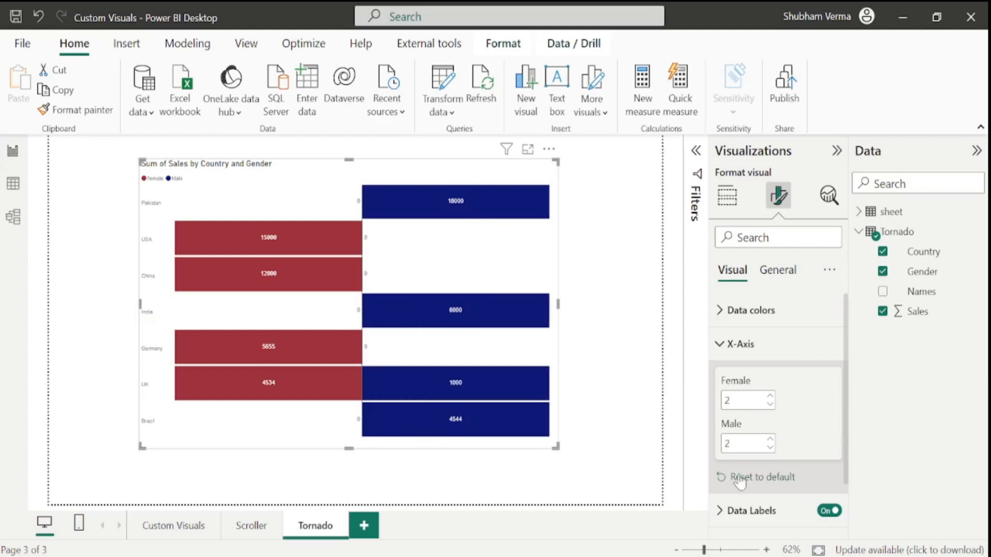
left_click(759, 477)
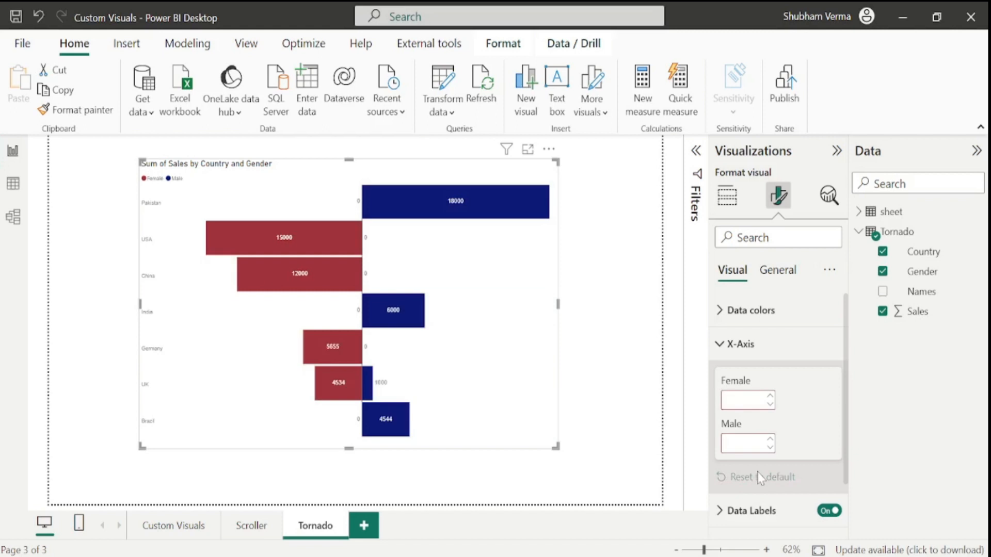
left_click(728, 343)
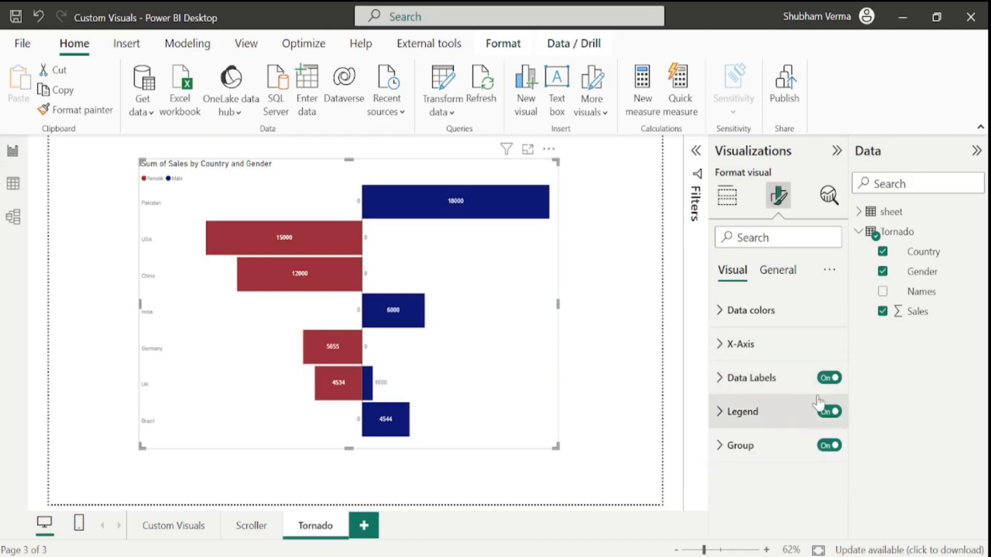
- Set the text size of the chart's data labels to 13 pt
left_click(721, 384)
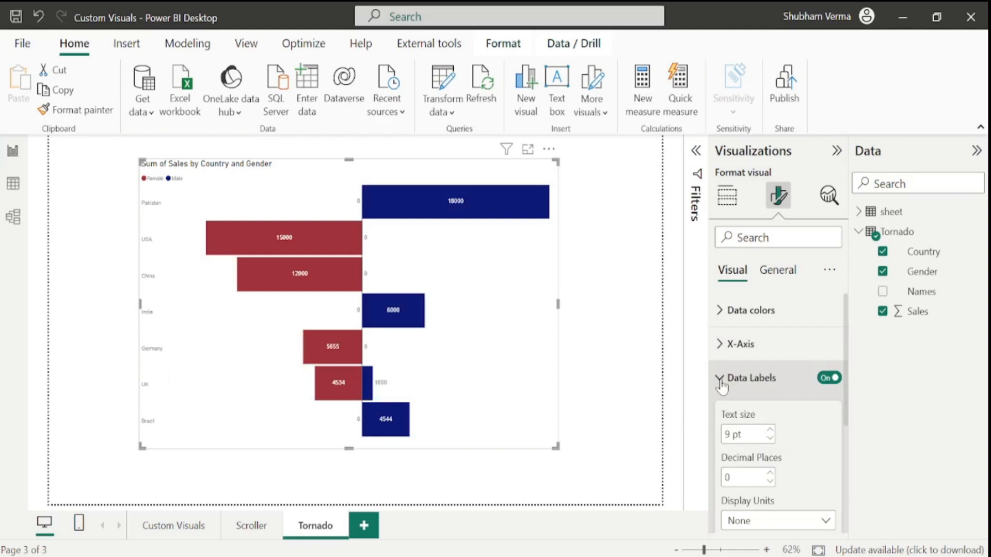
left_click(770, 430)
left_click(770, 431)
left_click(770, 431)
left_click(770, 431)
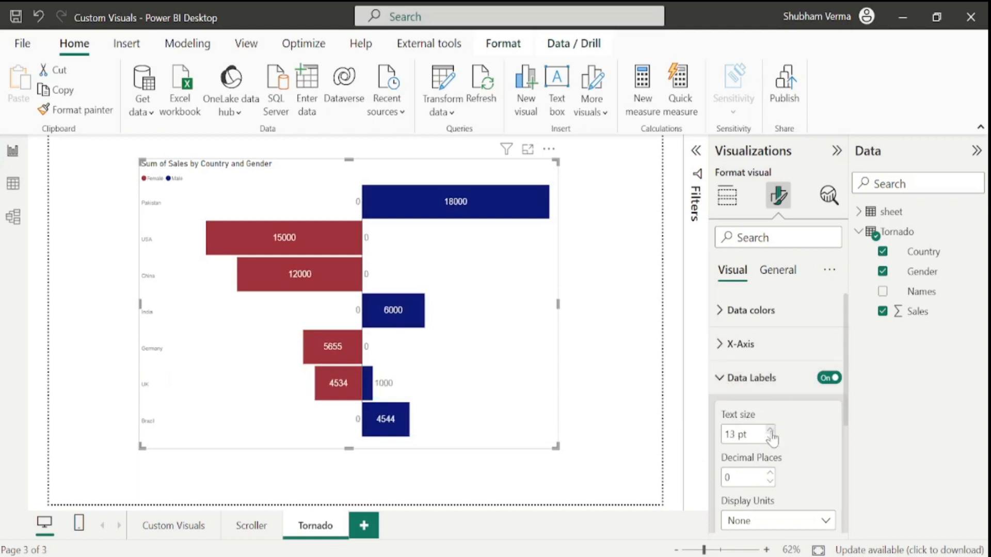
left_click_drag(846, 406, 854, 440)
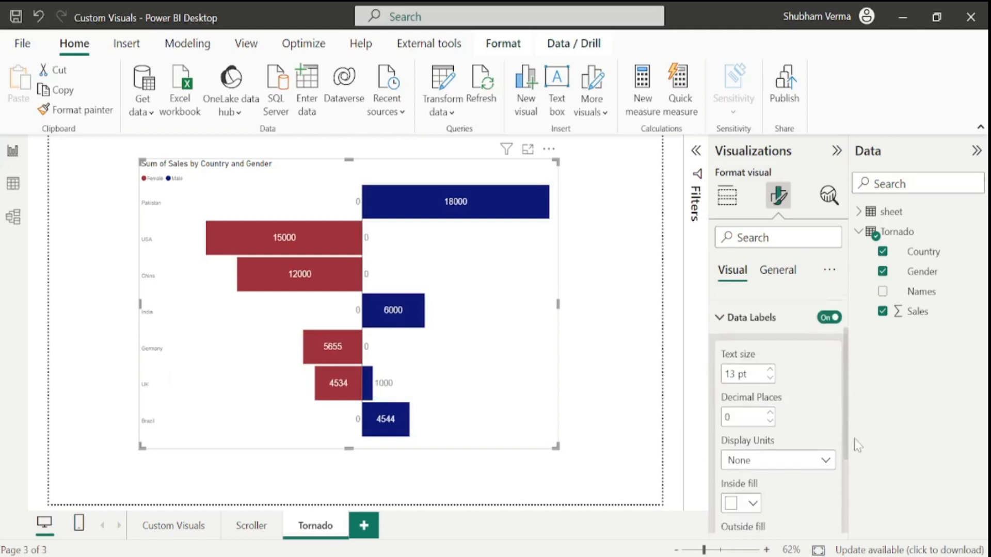
- Set the data labels' display units to Thousands and their inside fill to light orange
left_click(826, 461)
key("Escape")
scroll(854, 427, "down", 3)
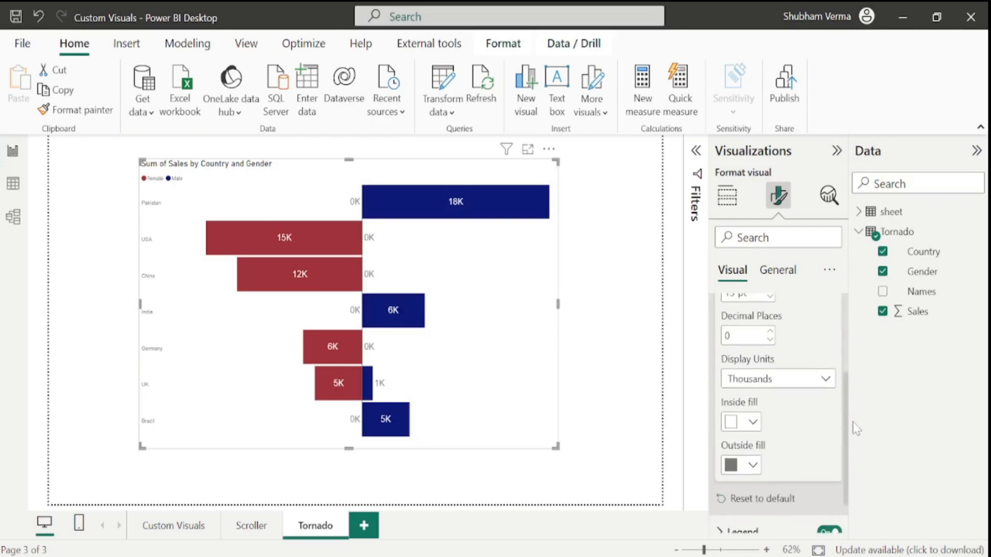
left_click(754, 422)
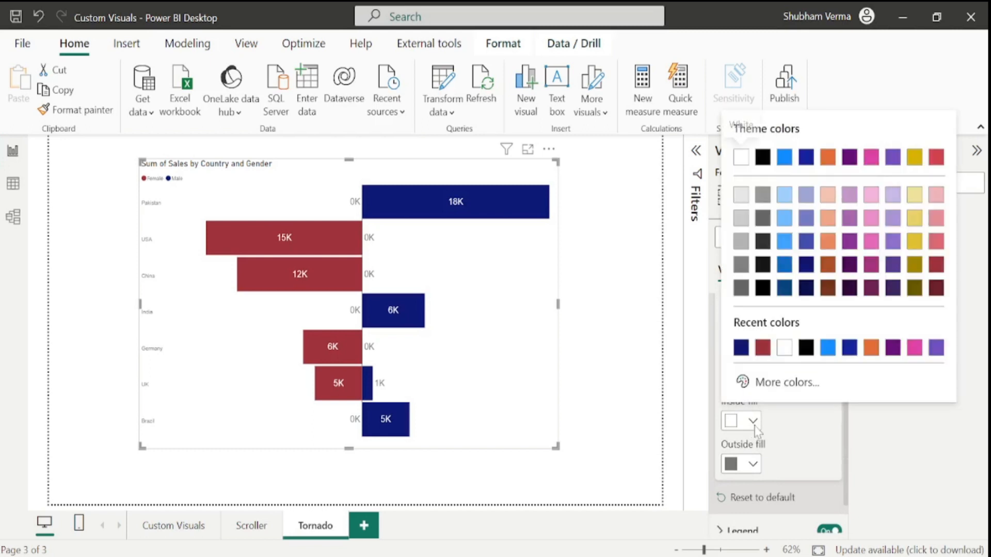
left_click(830, 246)
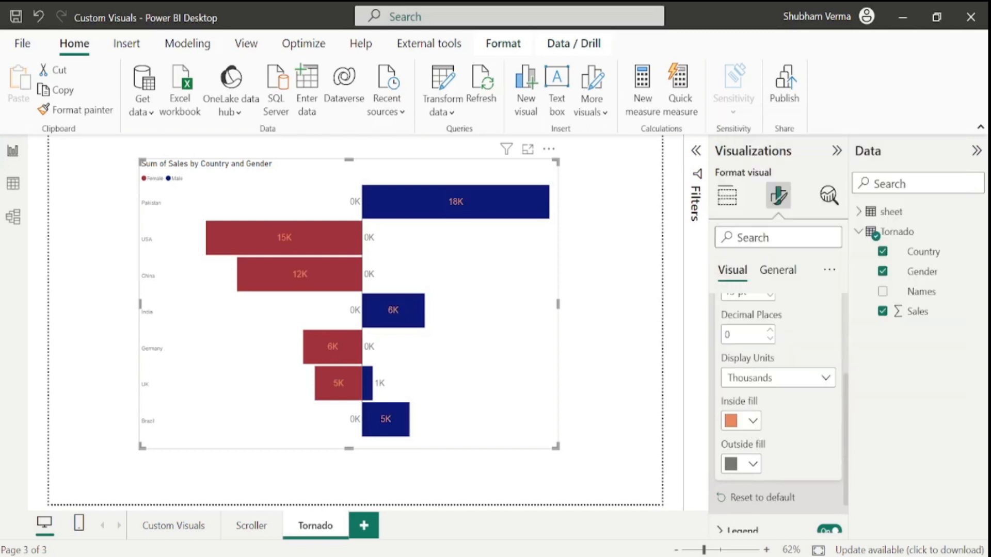
- Set the outside fill of the chart's data labels to golden yellow
left_click(753, 466)
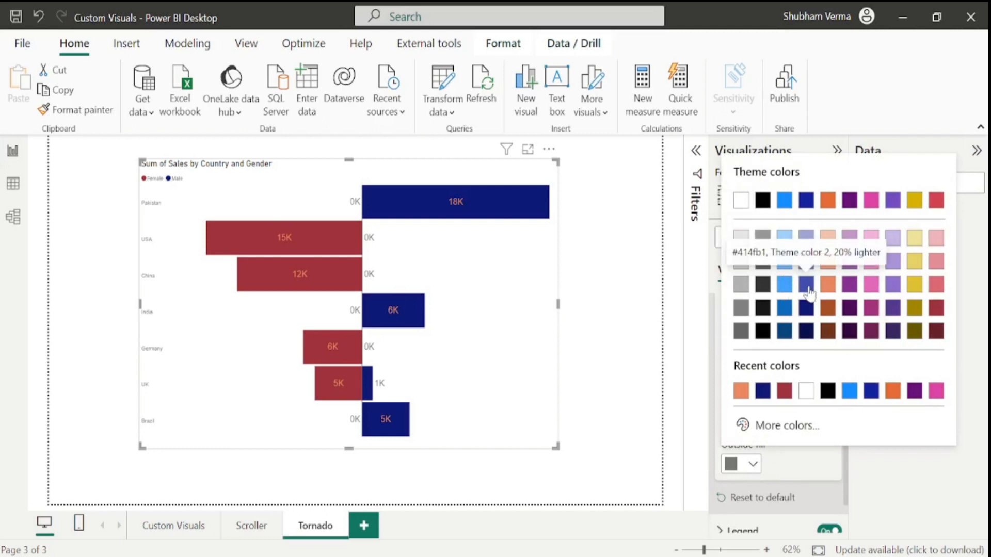
left_click(805, 467)
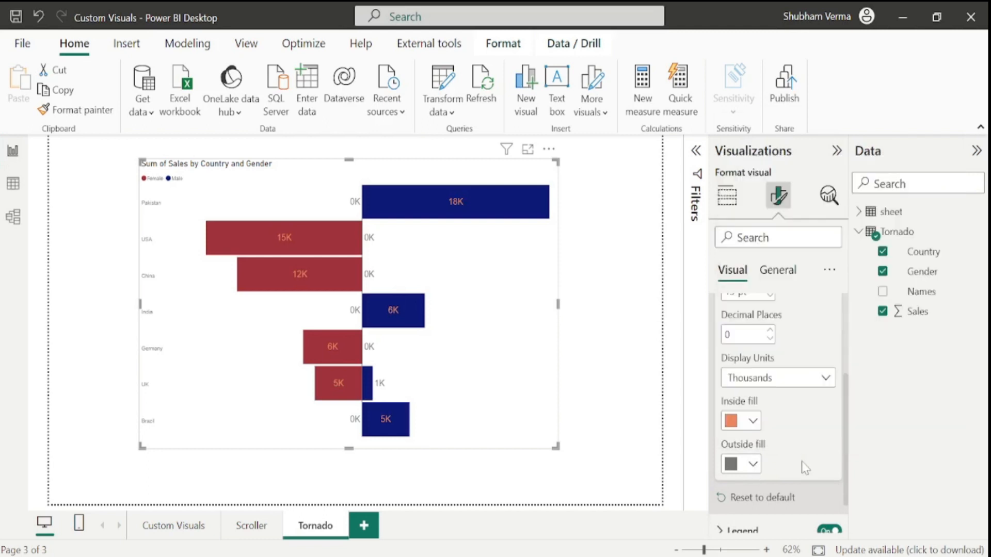
left_click(753, 464)
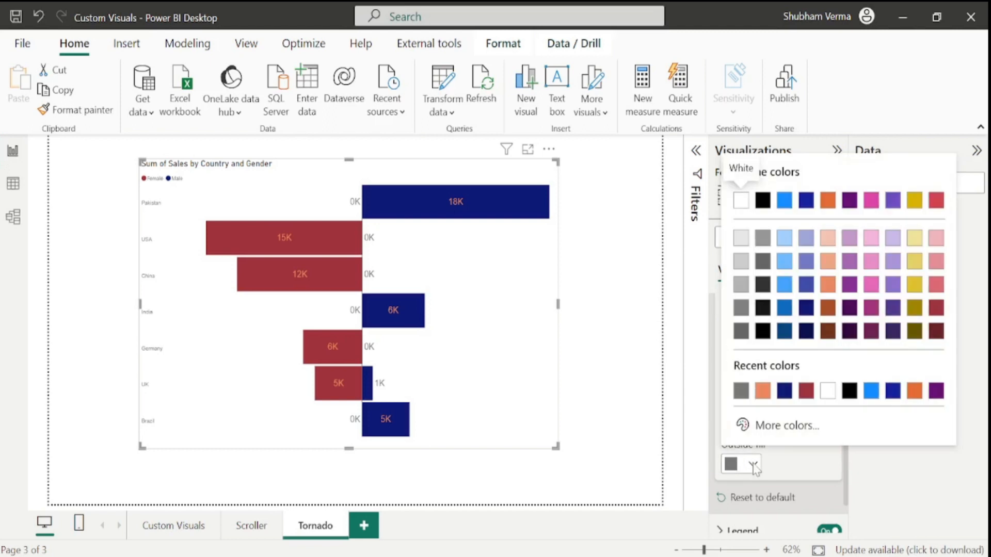
left_click(914, 284)
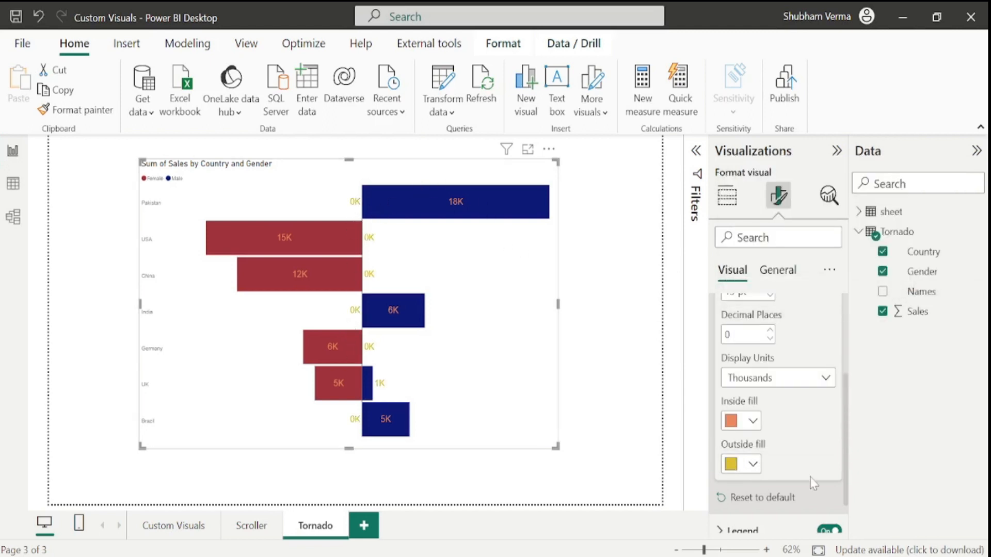
- Reset the chart's Data Labels settings to default and collapse them
left_click(761, 497)
scroll(835, 463, "up", 3)
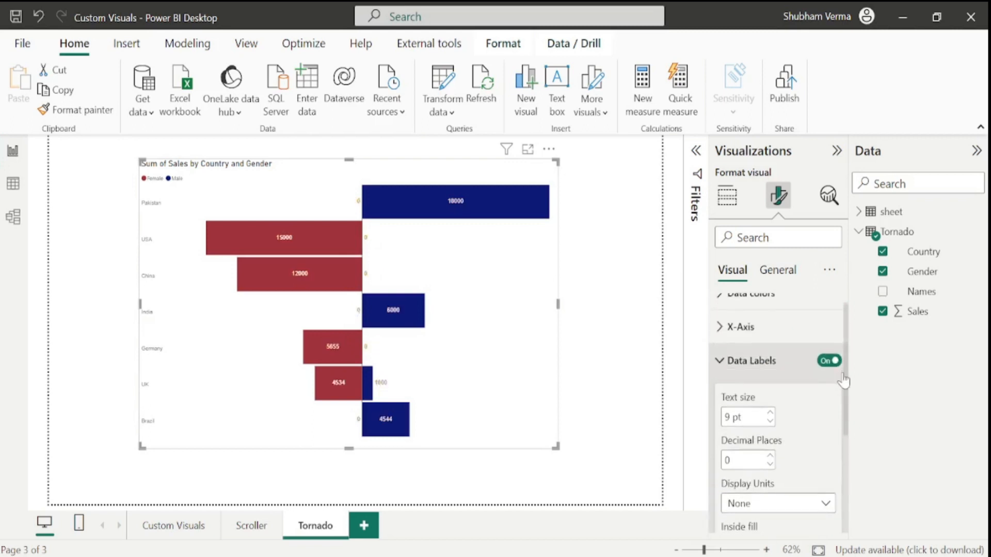
left_click(719, 366)
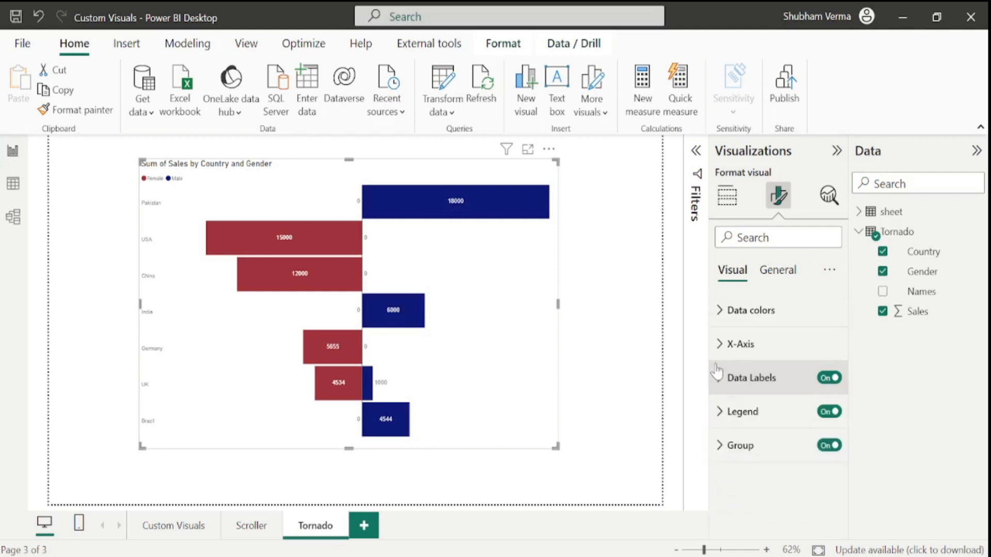
- Set the chart legend's position to Right and its legend name to "population"
left_click(719, 419)
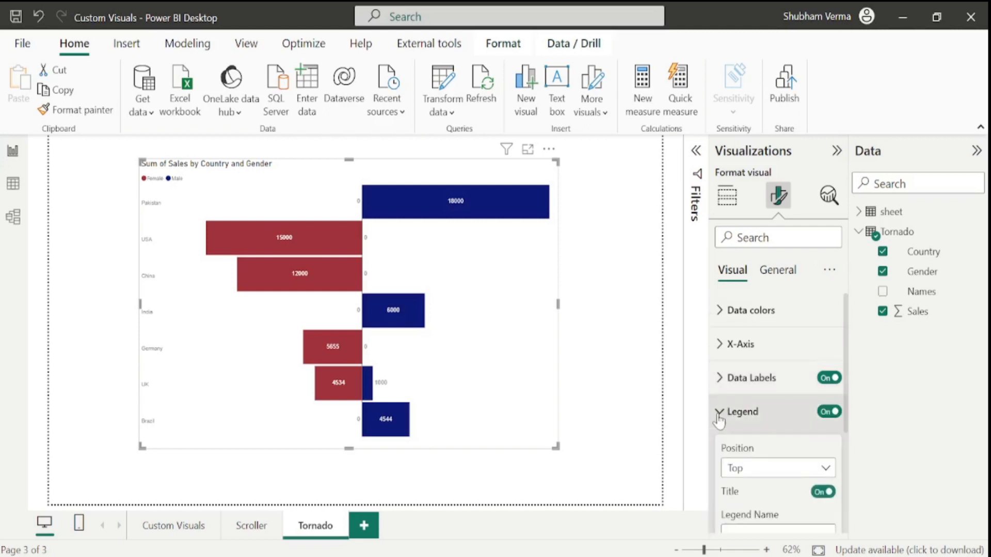
left_click_drag(847, 383, 854, 436)
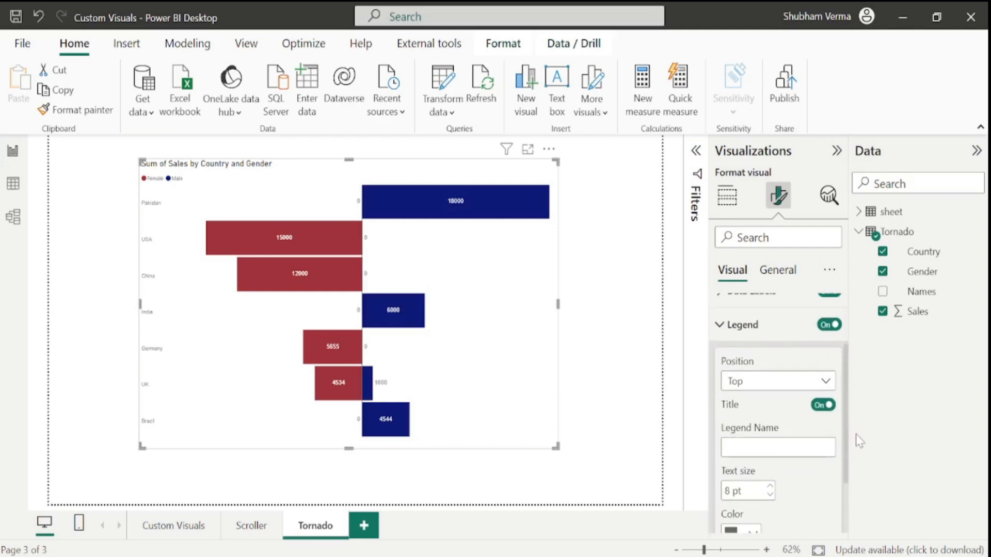
left_click(826, 383)
left_click(740, 449)
left_click(778, 381)
left_click(738, 438)
key("Down")
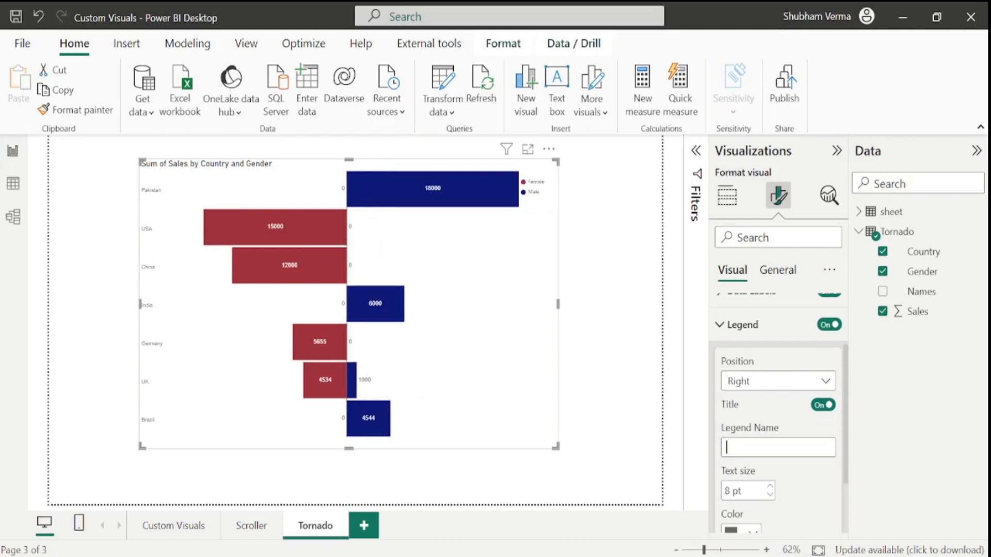
left_click(778, 447)
type("population")
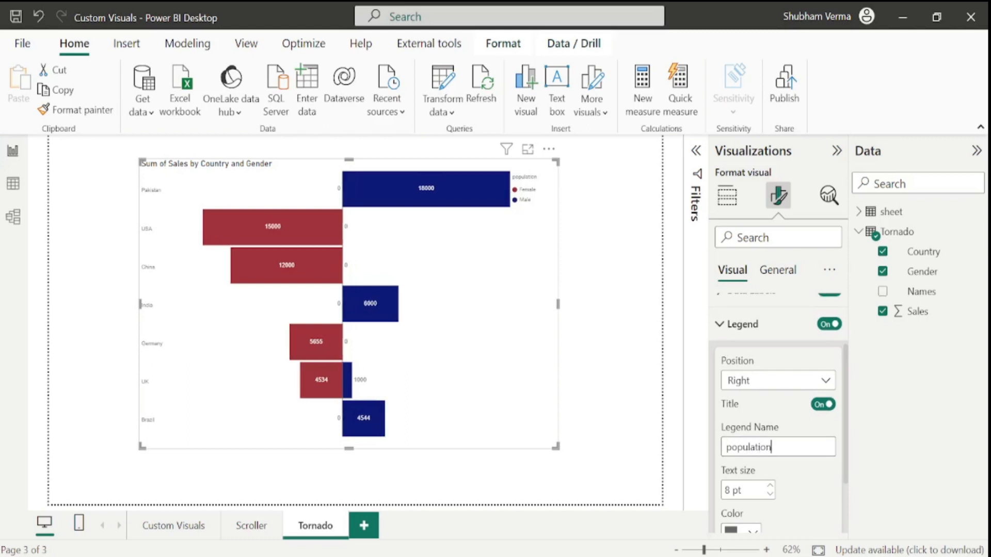
- Set the legend's text size to 12 pt and turn off its title
left_click(770, 487)
left_click(769, 487)
left_click(769, 487)
left_click(770, 487)
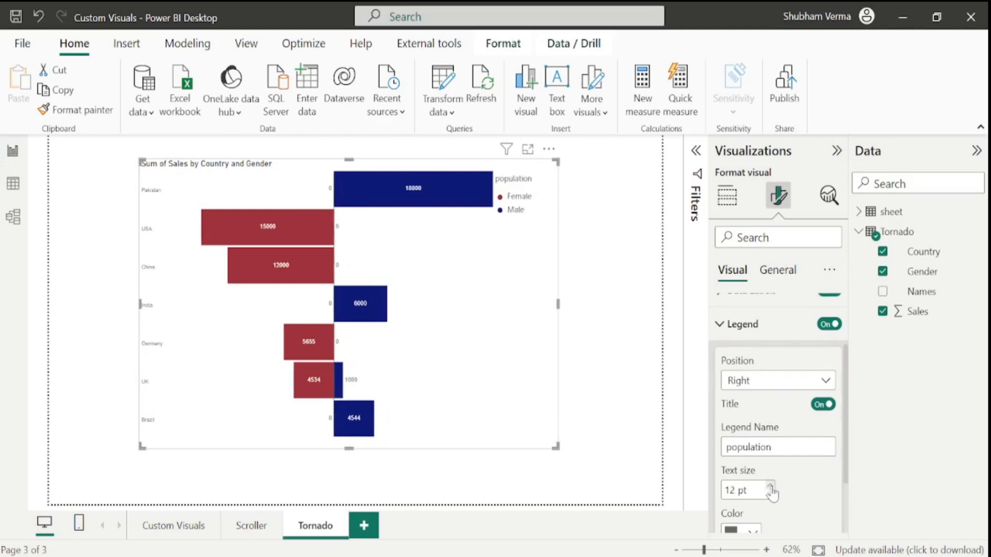
left_click(824, 404)
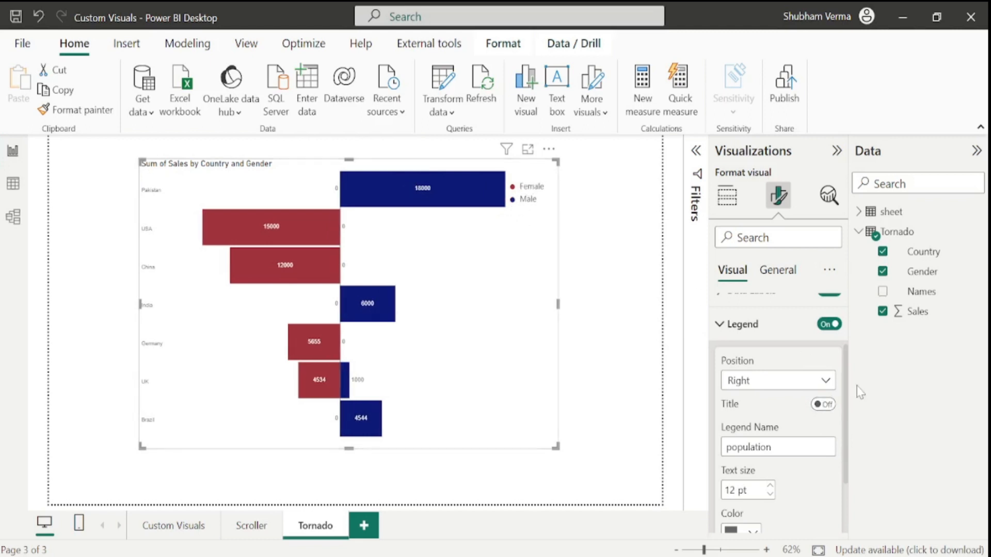
- Change the legend's text color to dark blue and enlarge its text further, and collapse the Legend settings
scroll(851, 413, "down", 3)
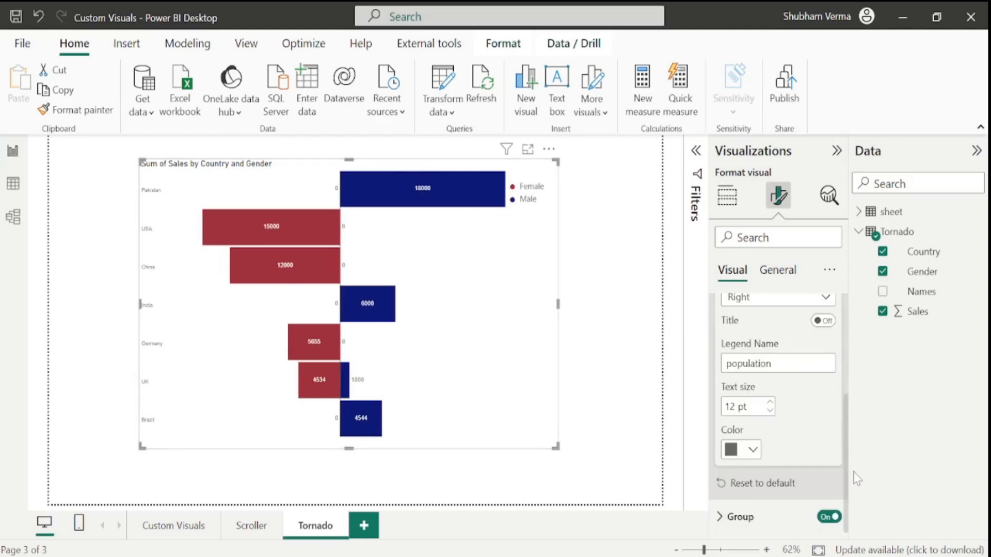
left_click(754, 451)
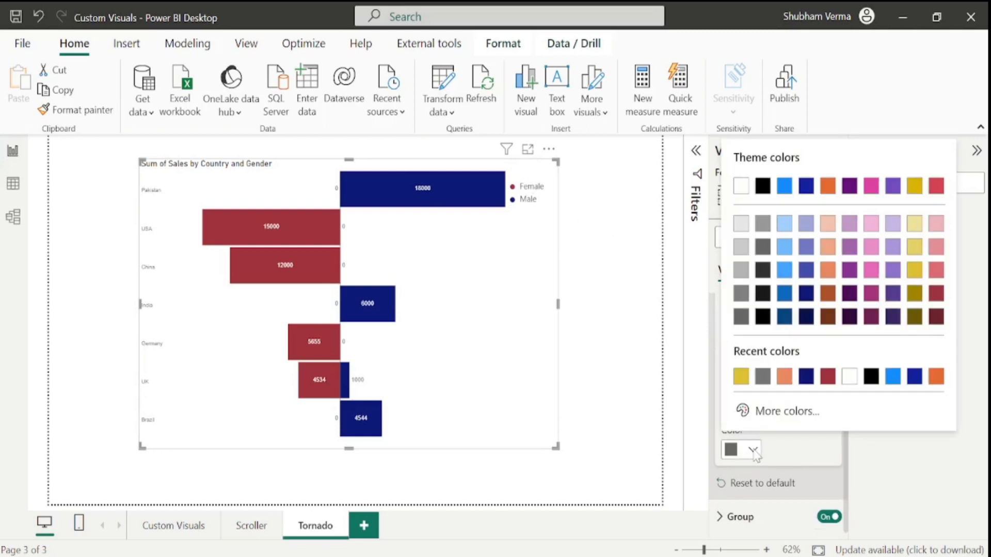
left_click(785, 316)
left_click(770, 402)
left_click(770, 402)
left_click(770, 402)
left_click(770, 402)
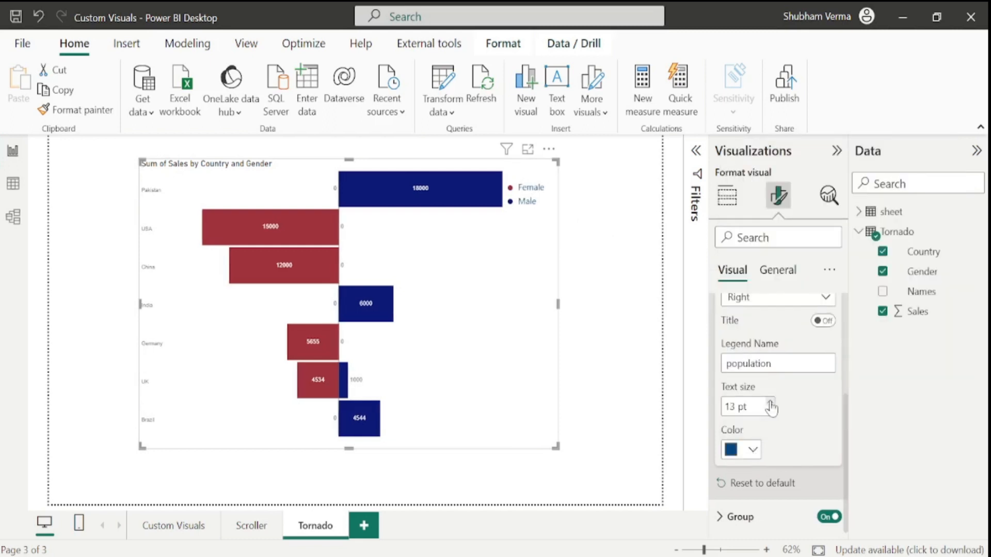
left_click_drag(843, 417, 845, 335)
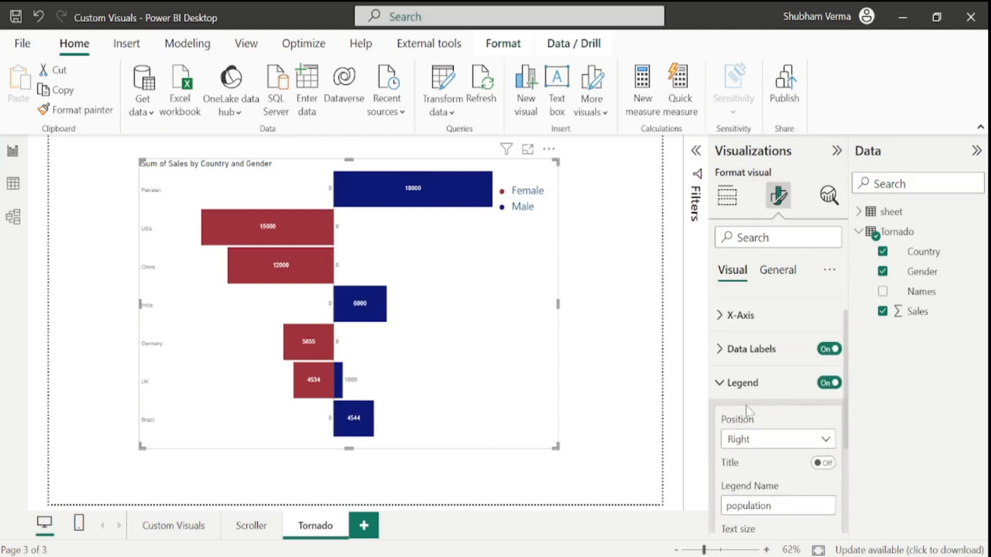
left_click(723, 387)
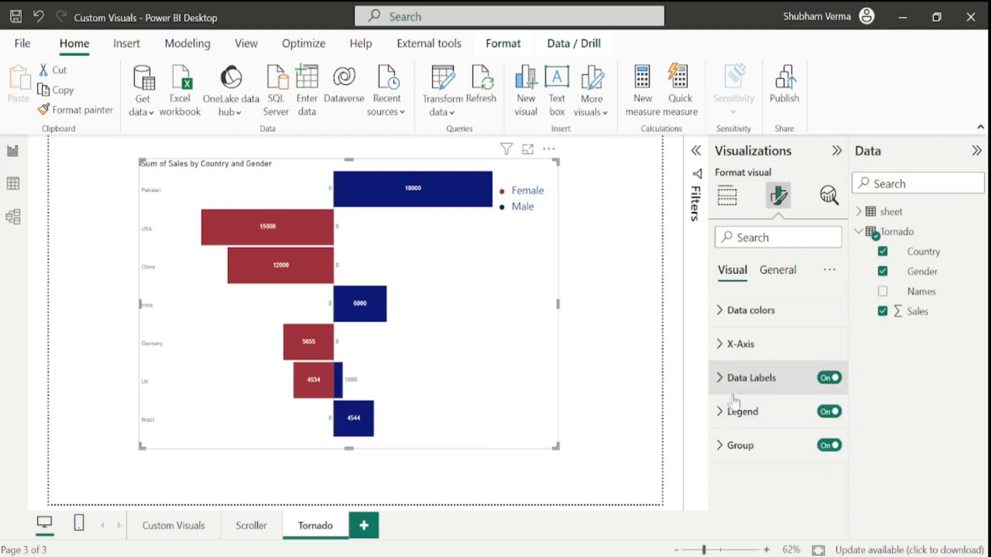
- Set the chart's Group labels to dark brown with a text size of 15 pt
left_click(724, 447)
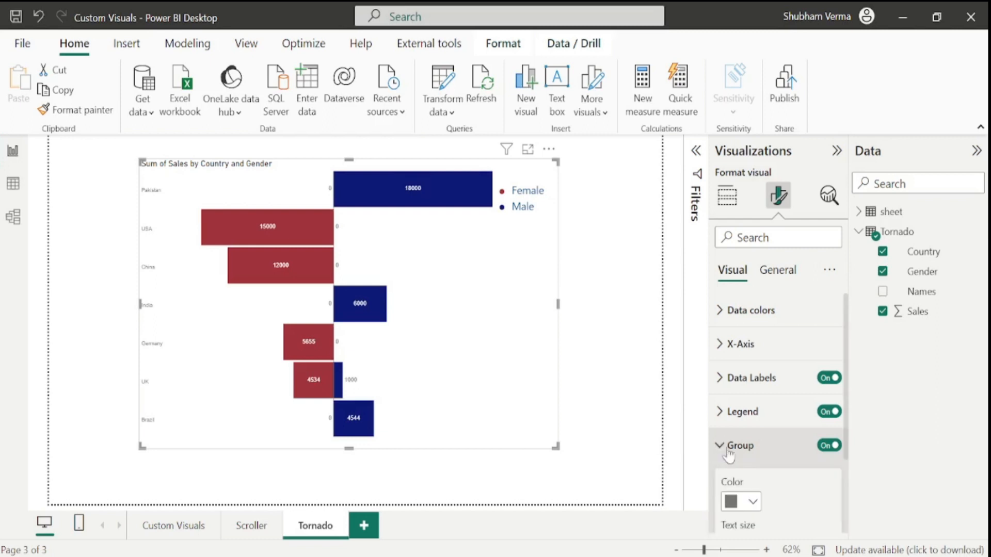
scroll(836, 439, "down", 1)
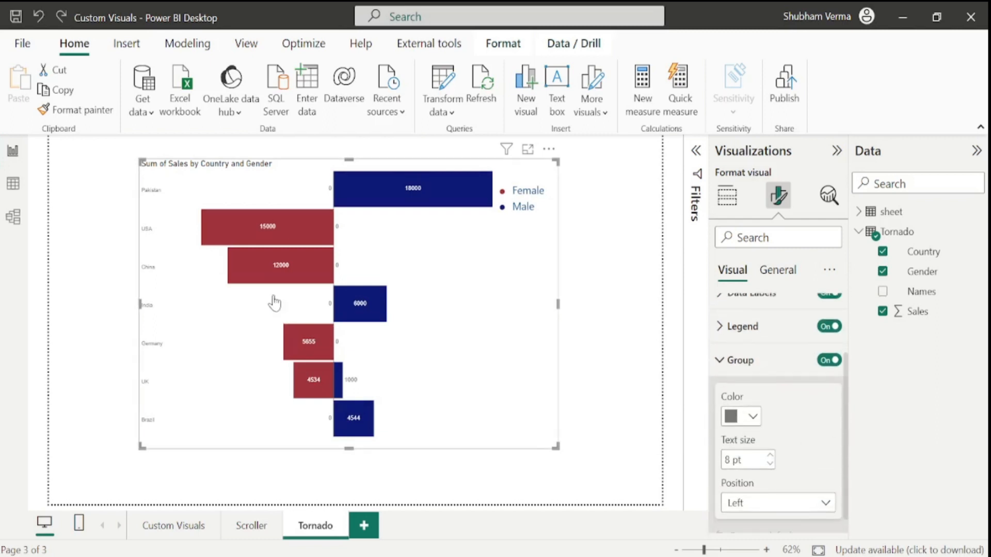
left_click(753, 420)
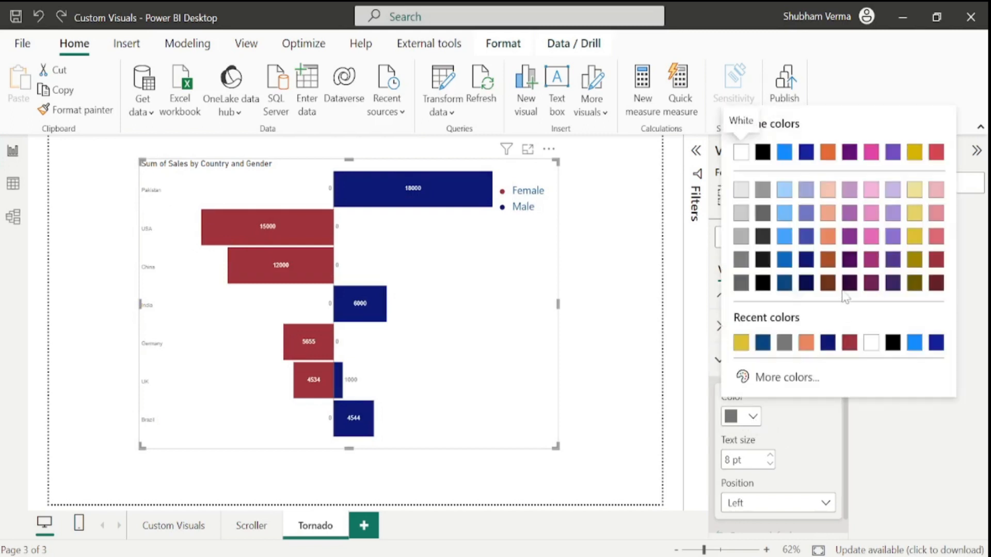
left_click(829, 284)
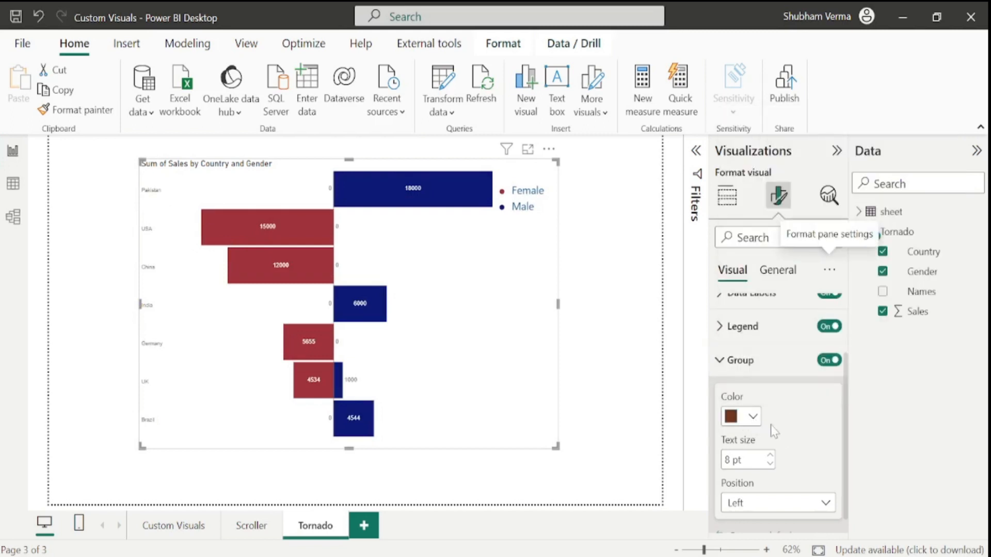
left_click(770, 457)
left_click(770, 457)
left_click(770, 458)
left_click(770, 457)
left_click(770, 457)
left_click(770, 458)
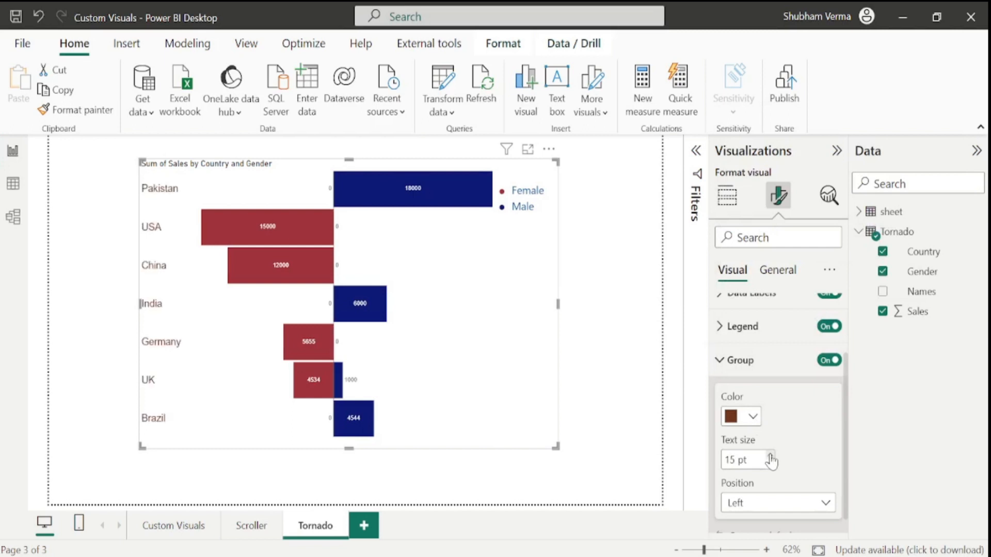
- Try the Right position for the country group labels, and reset the Group settings to default
scroll(846, 432, "down", 1)
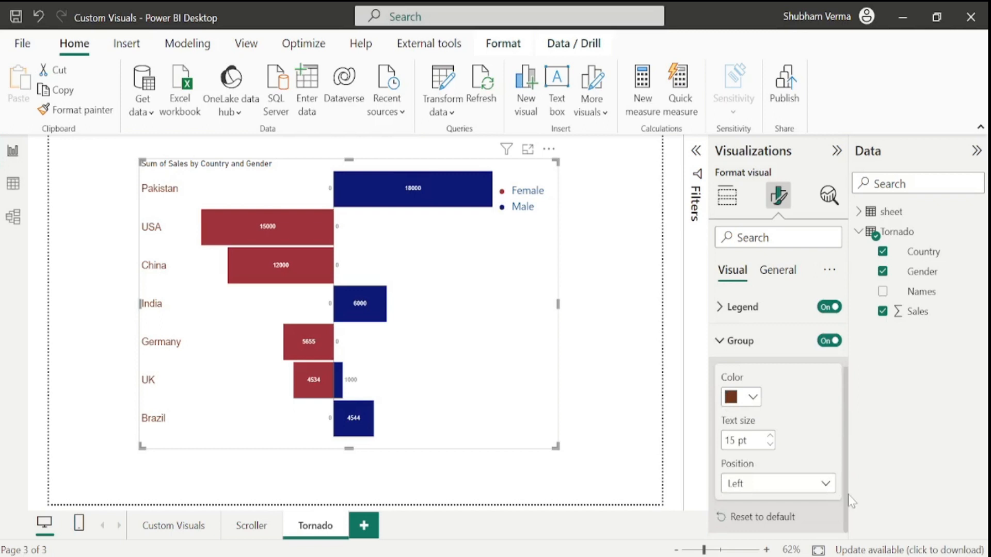
left_click(825, 484)
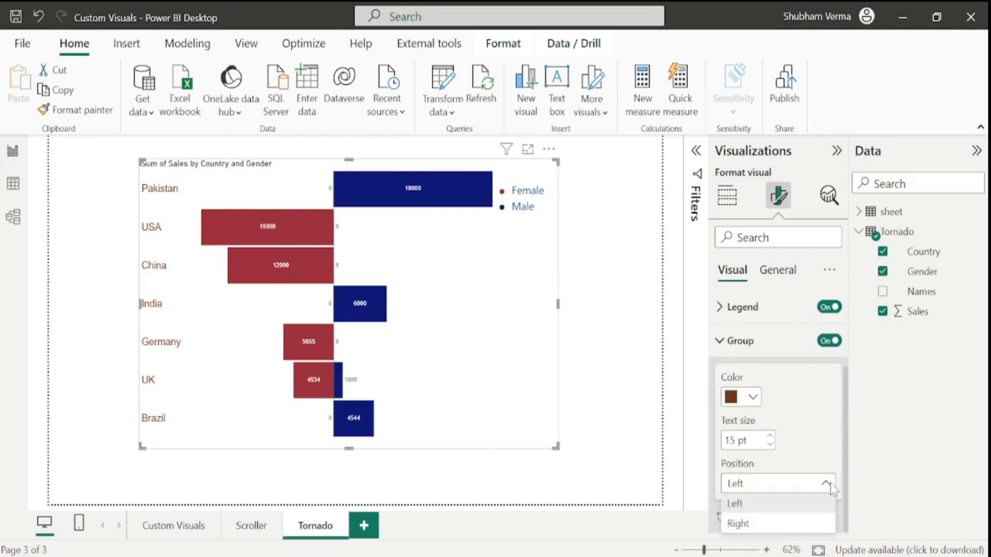
left_click(760, 523)
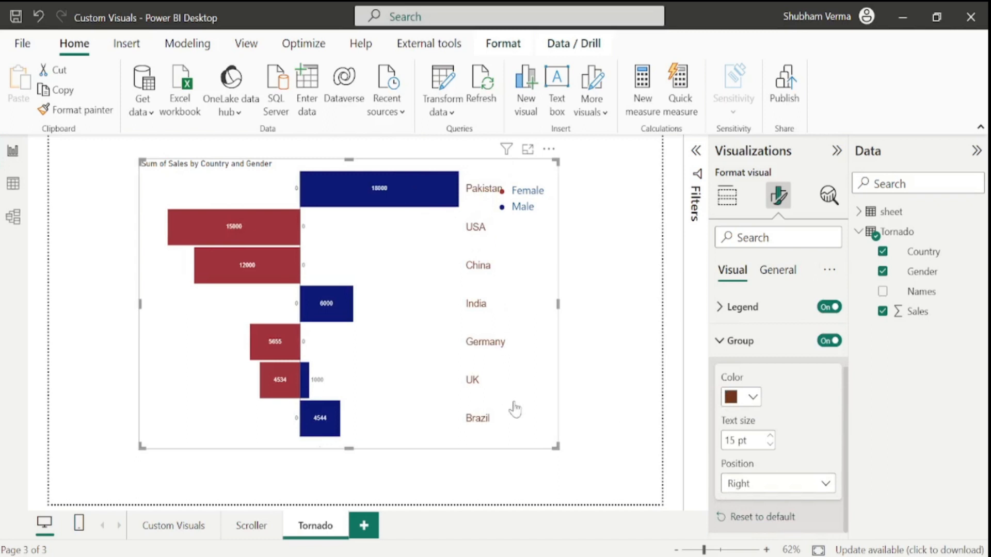
left_click(762, 517)
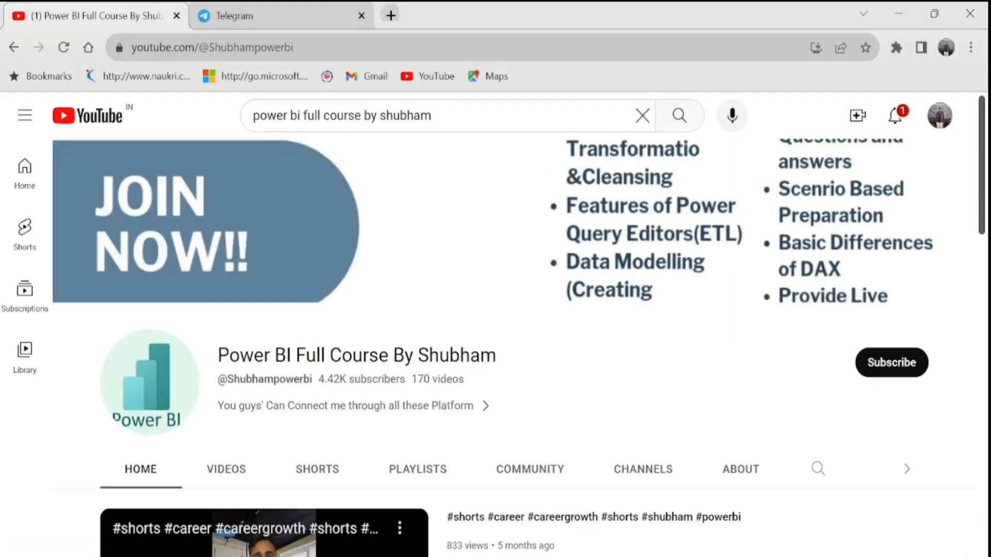
- Browse the Power BI course channel's home page on YouTube and open its list of created playlists
left_click_drag(218, 363, 503, 366)
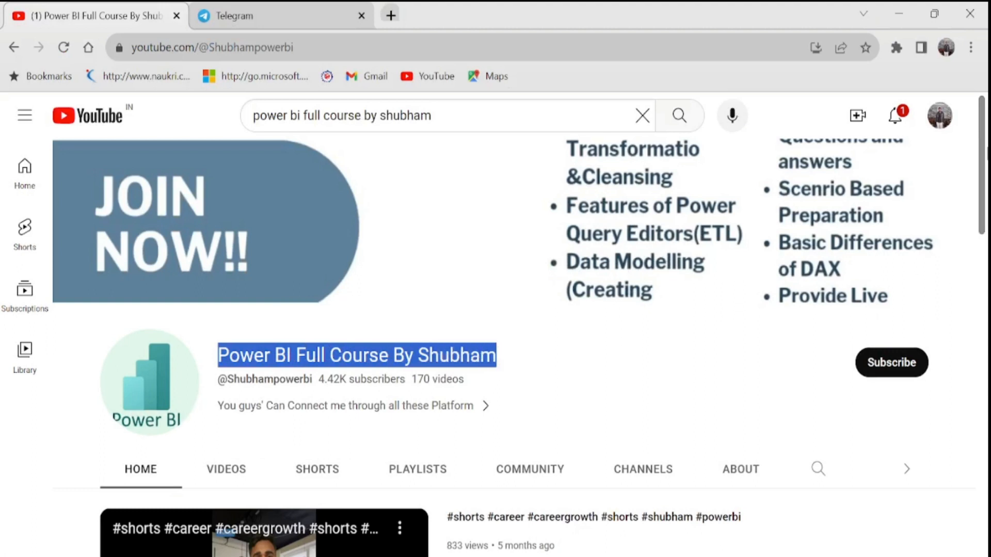
left_click_drag(983, 155, 983, 382)
scroll(513, 361, "down", 3)
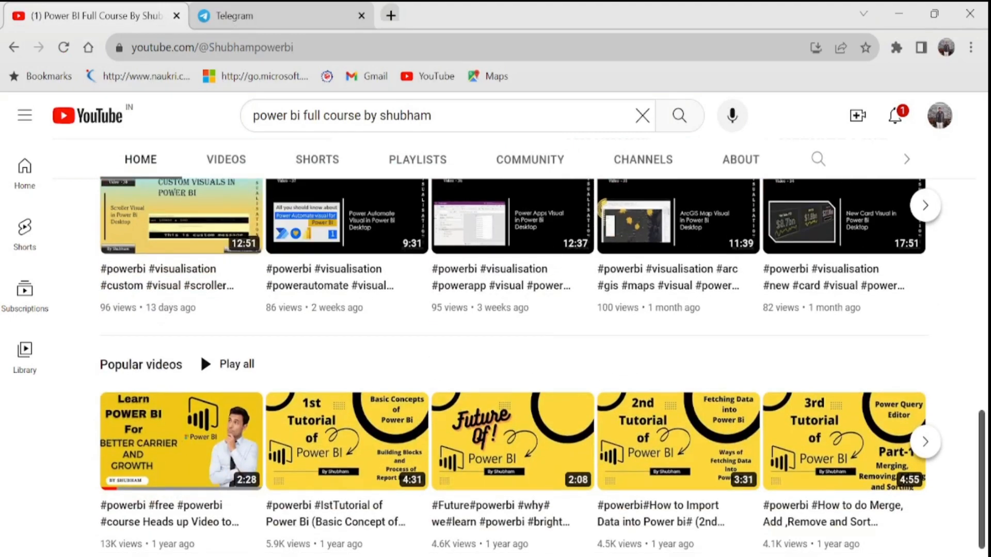
left_click(411, 161)
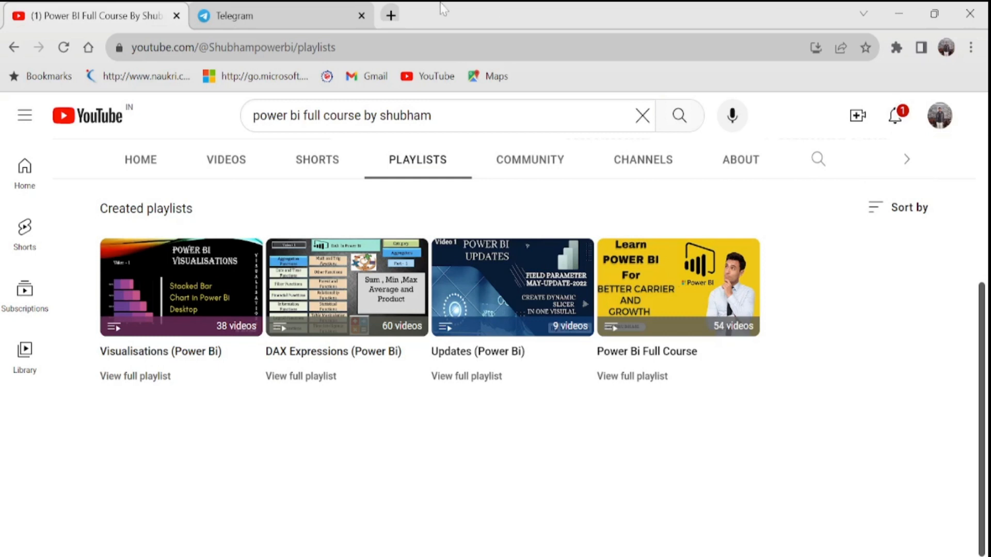
- Switch to Telegram, look through older messages in the Power bi Jobs and Free Learning group, and return to the YouTube playlists
left_click(301, 9)
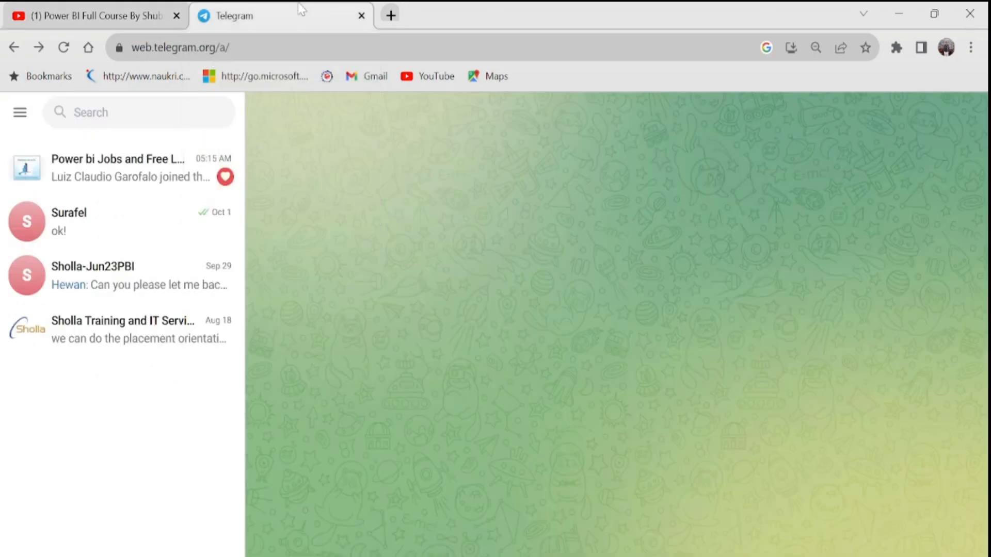
left_click(139, 180)
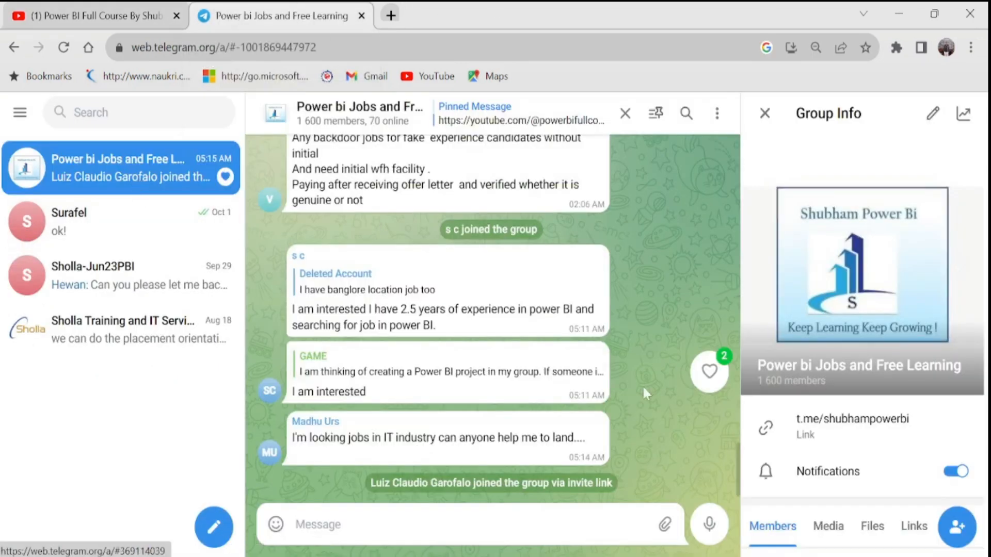
left_click_drag(738, 473, 722, 194)
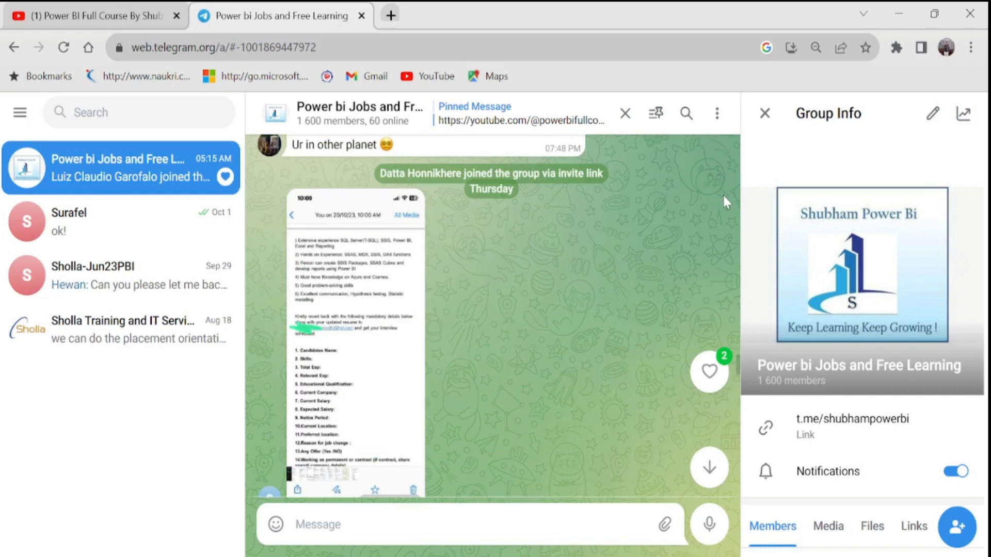
left_click(61, 7)
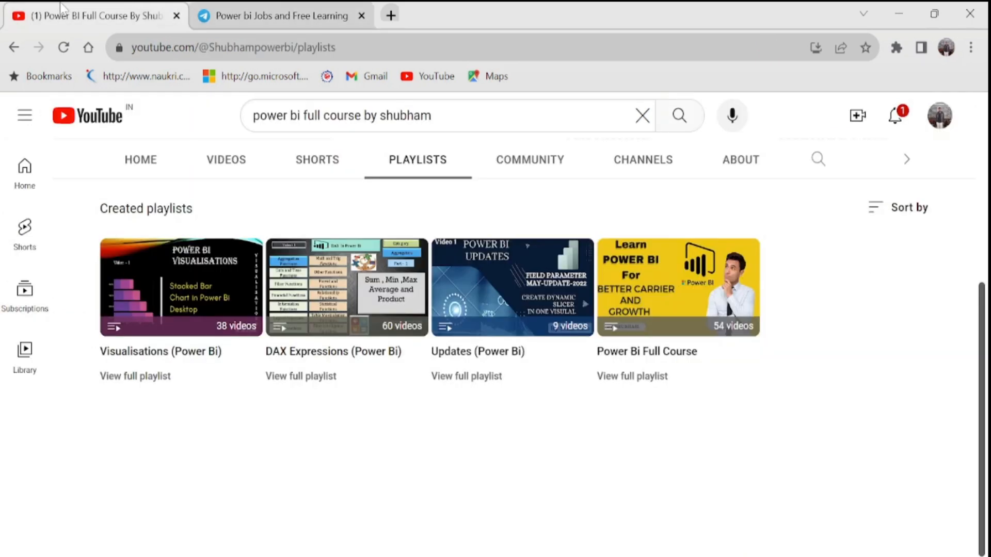